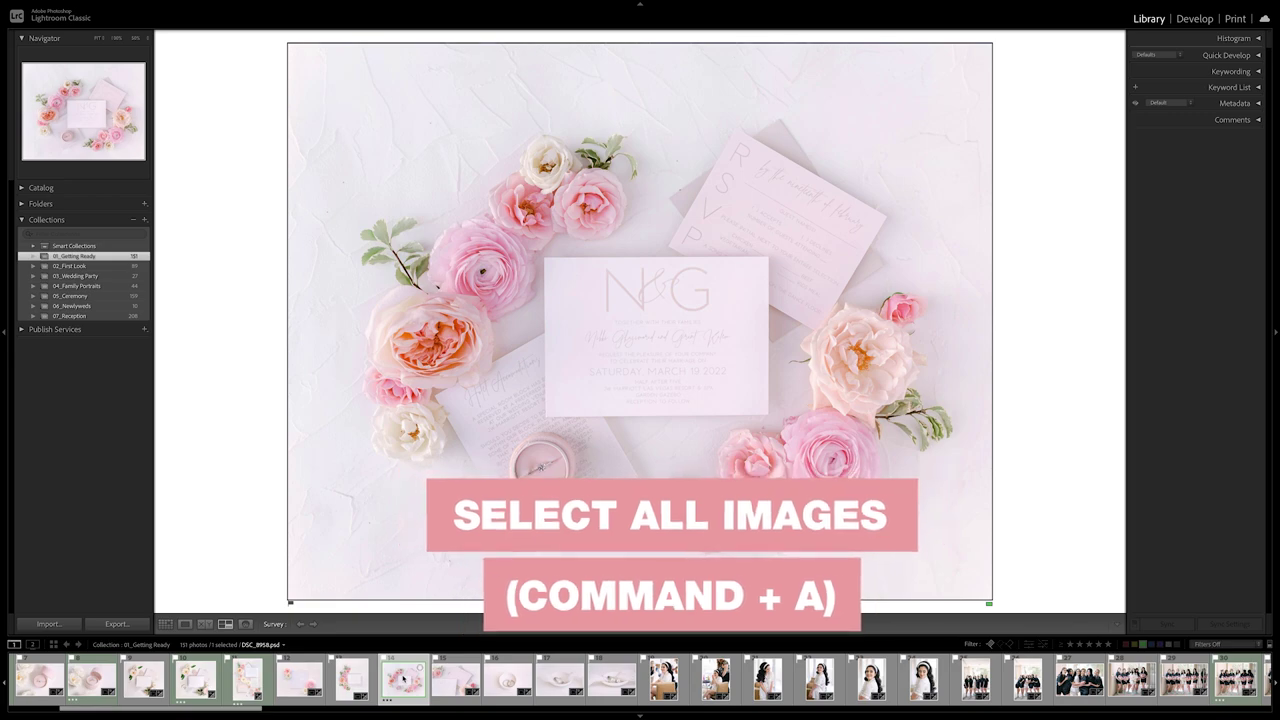
# - Show the Getting Ready photos in Grid view and open the Export dialog for all 151
pyautogui.press('g')
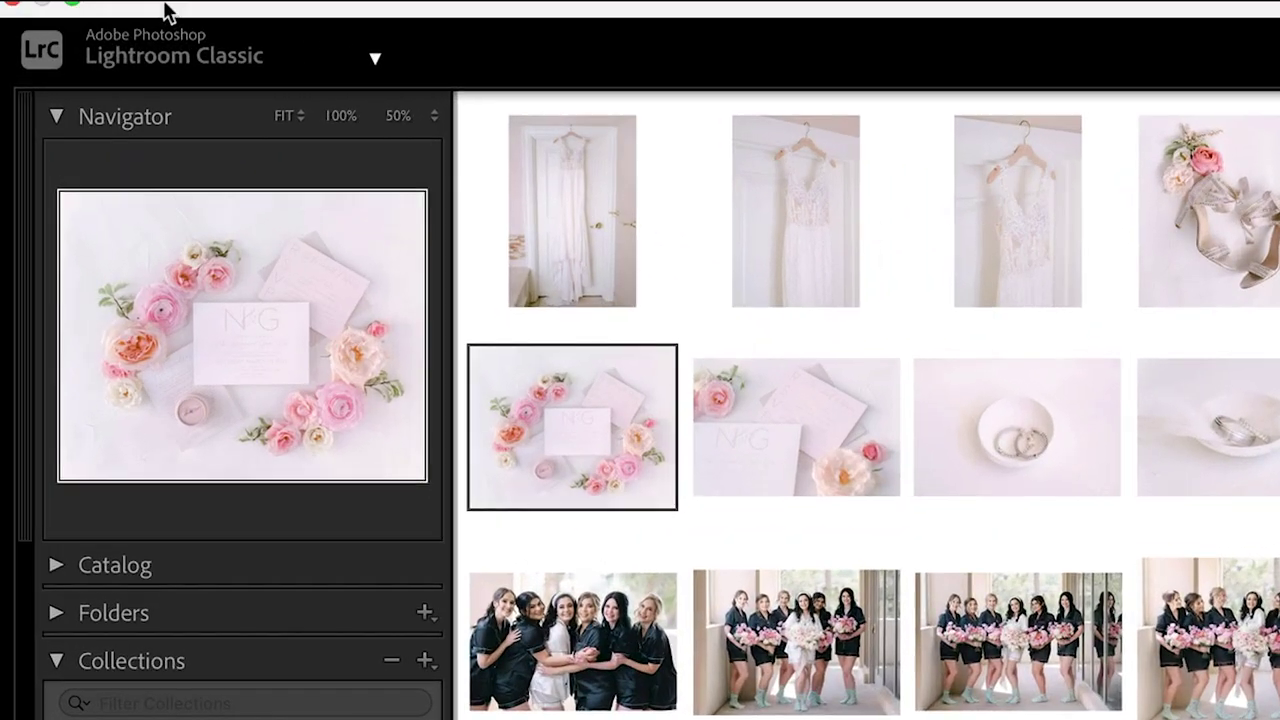
pyautogui.moveTo(257, 11)
pyautogui.click(298, 19)
pyautogui.click(343, 476)
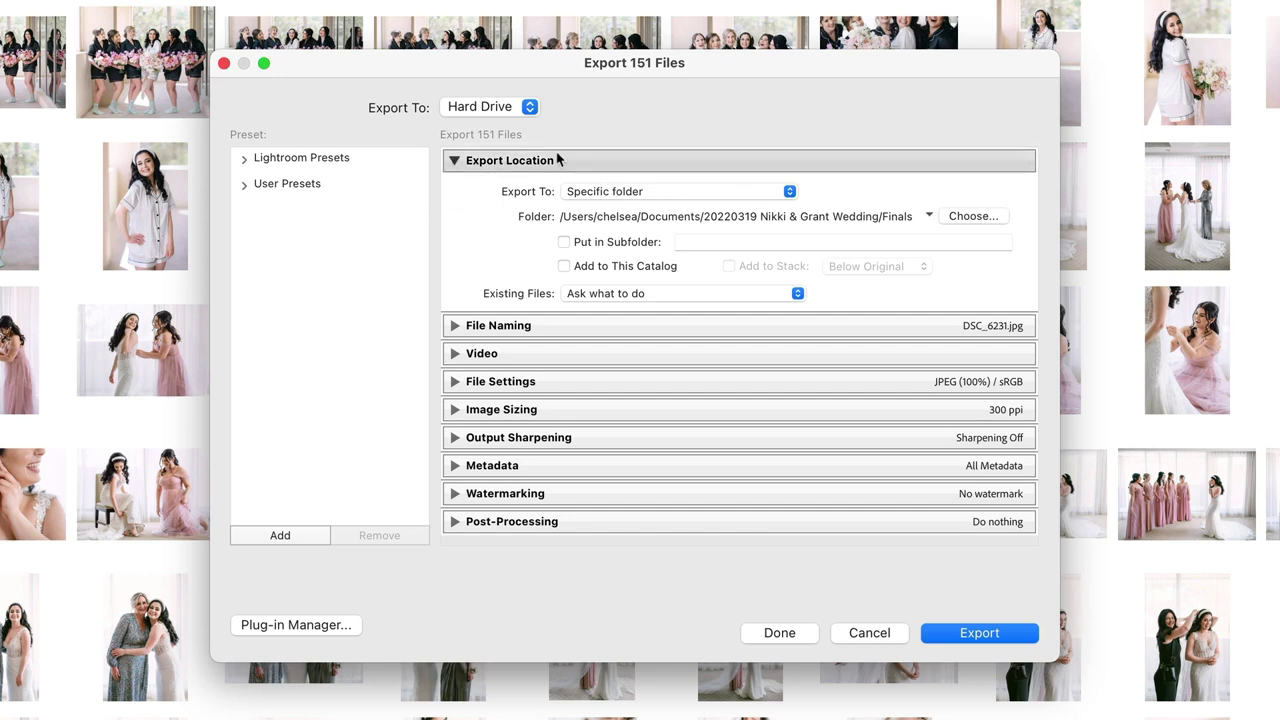
# - Keep exporting to a specific folder and save into a 'Getting Ready' subfolder
pyautogui.click(588, 195)
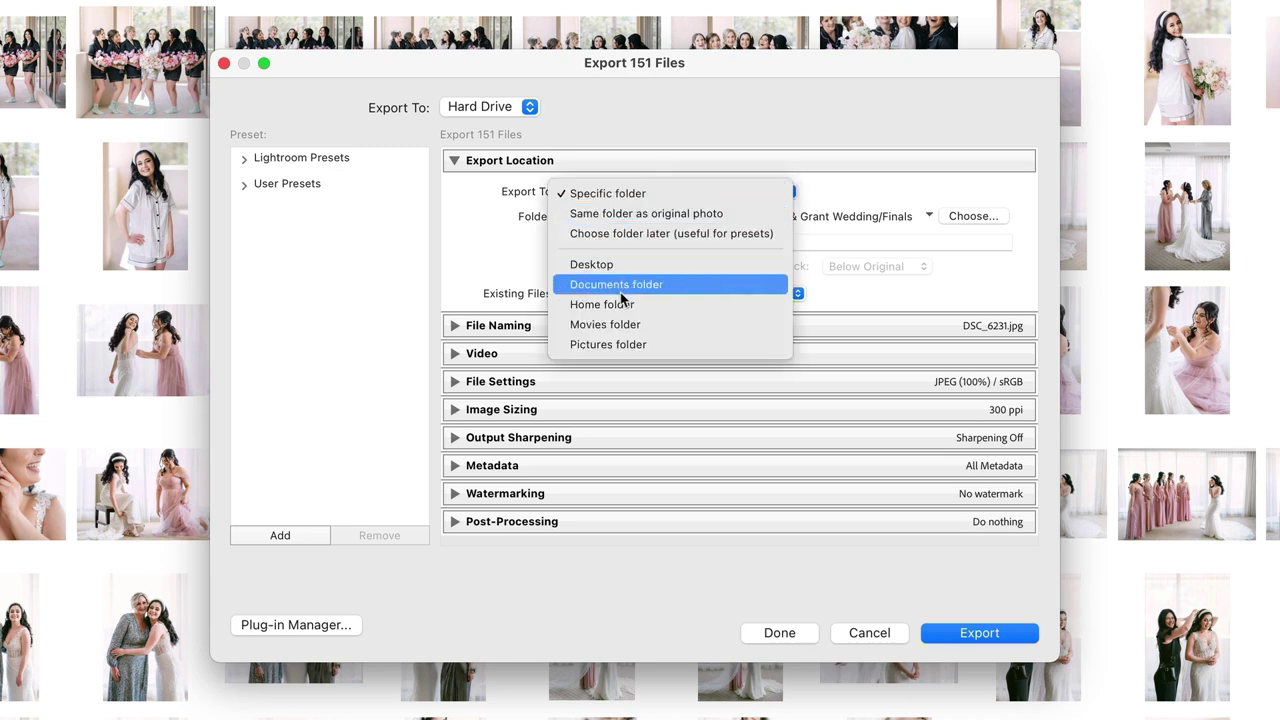
pyautogui.click(595, 193)
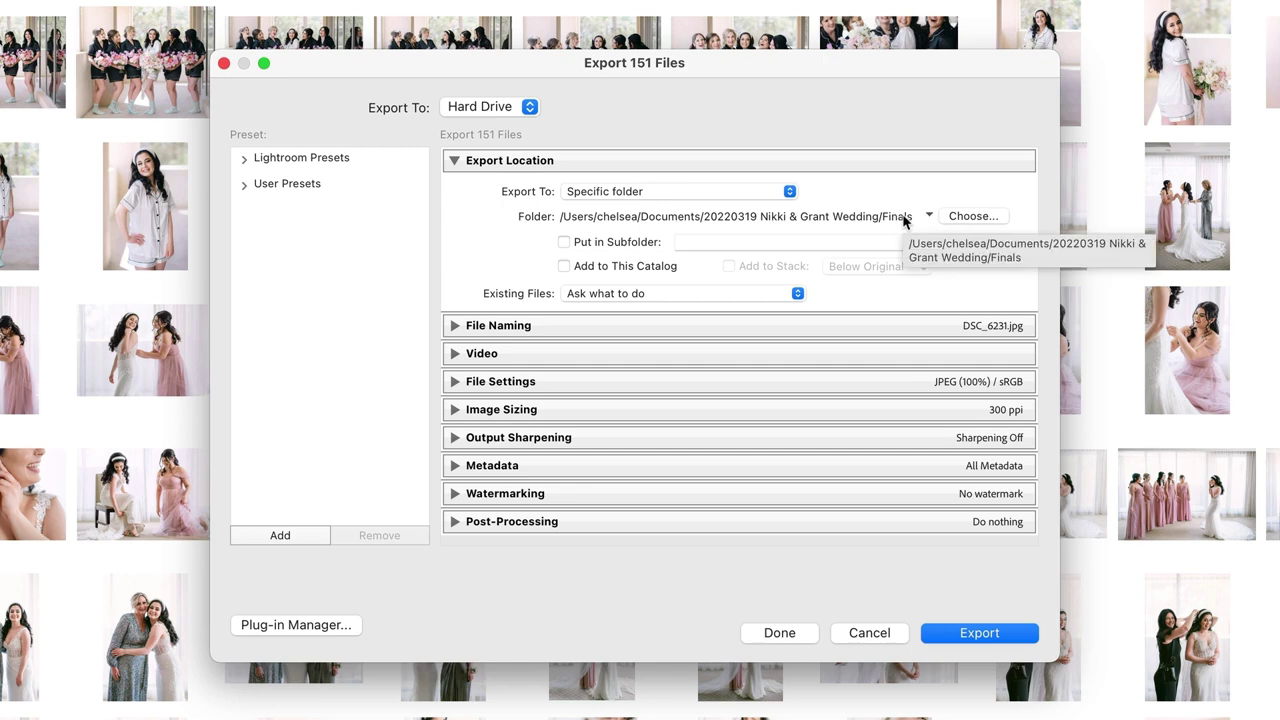
pyautogui.click(564, 242)
pyautogui.click(693, 245)
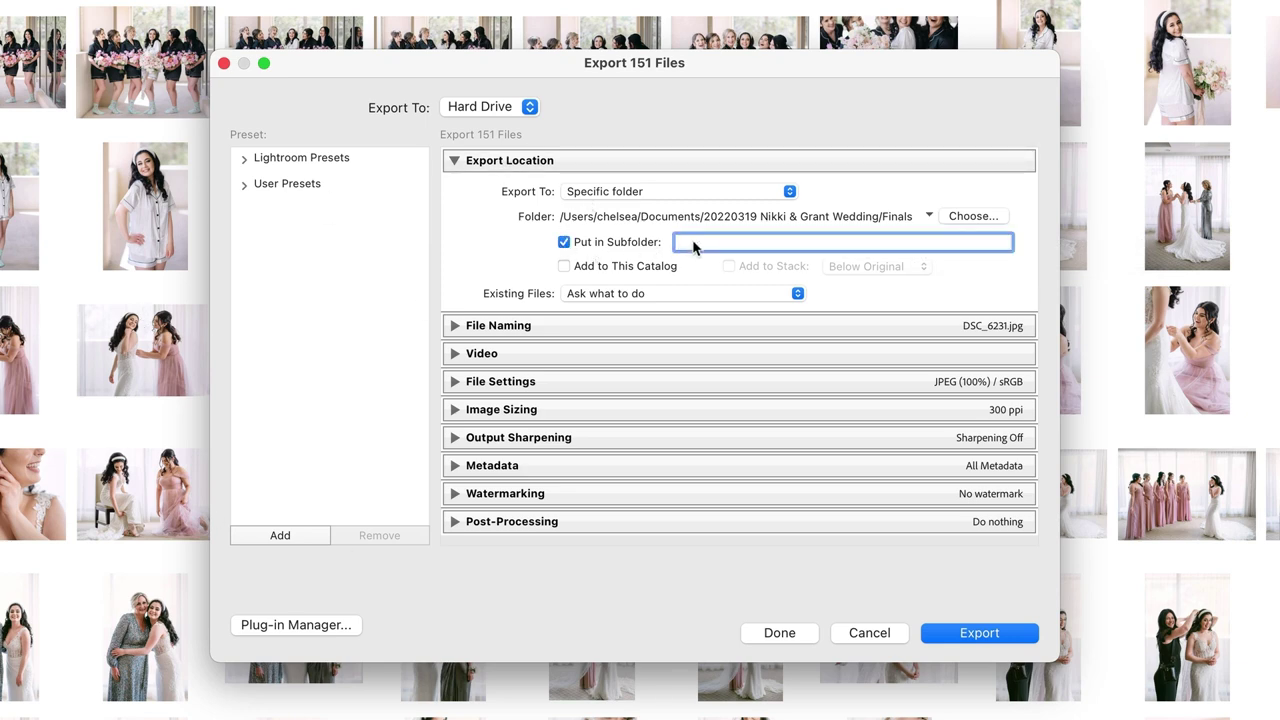
pyautogui.write('Getting Ready')
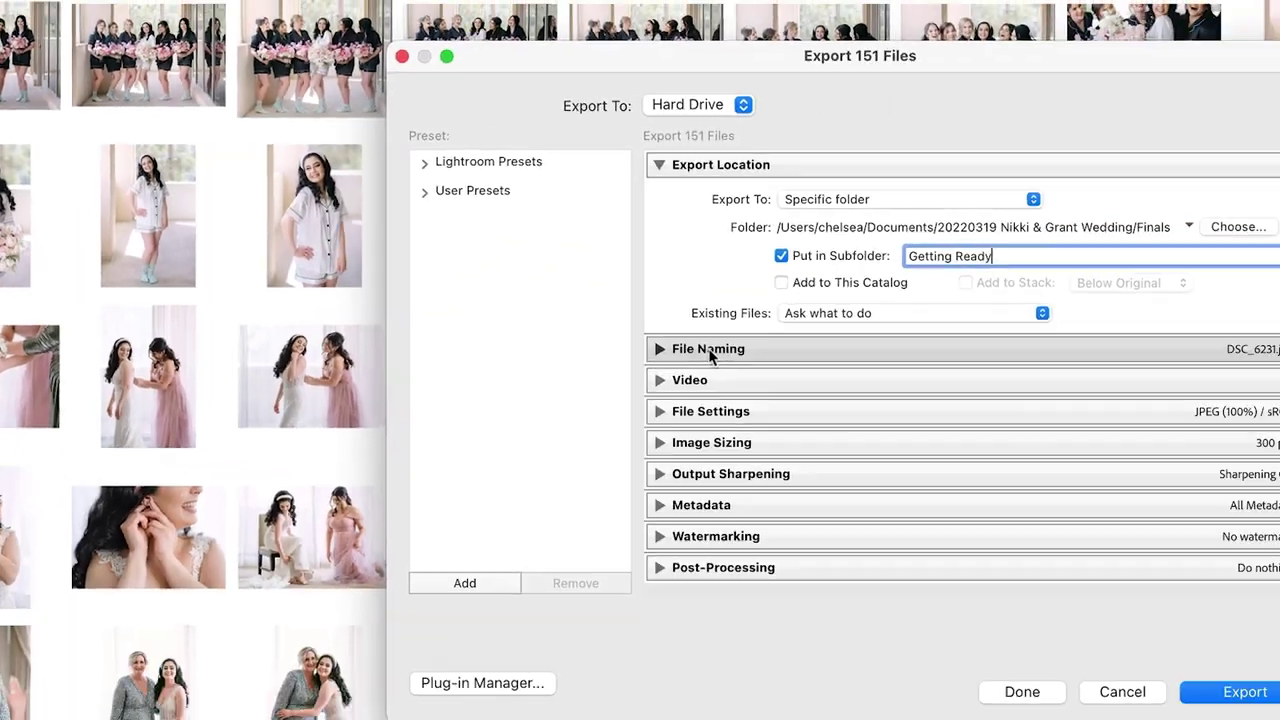
pyautogui.click(708, 348)
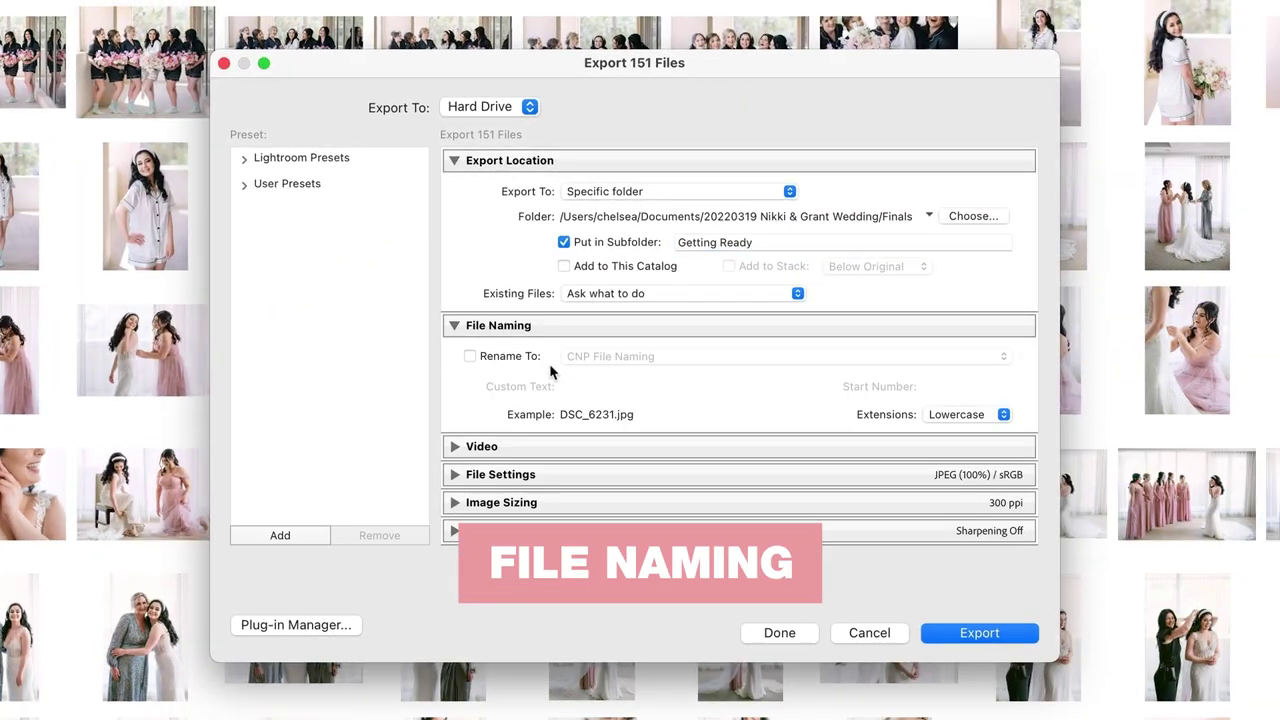
# - Rename exports with the CNP File Naming template, four-digit sequence starting at 1 (NGK_0001.jpg)
pyautogui.scroll(-1, 550, 372)
pyautogui.click(470, 340)
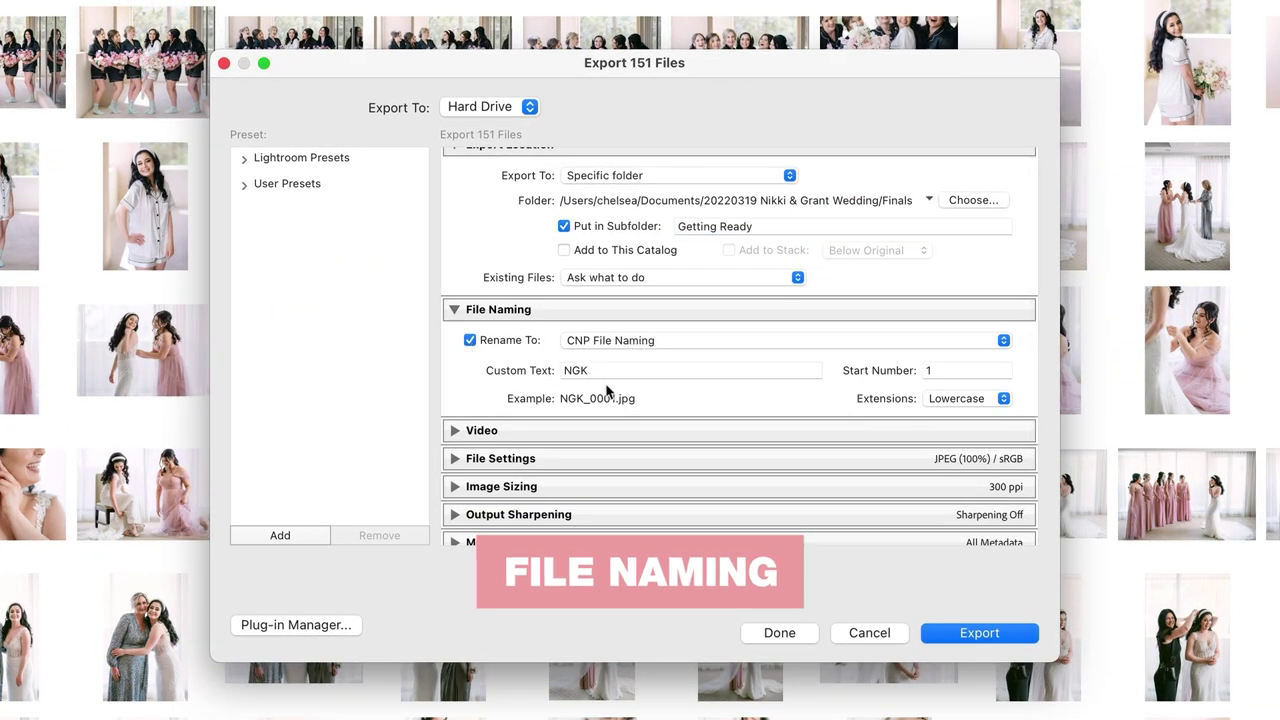
pyautogui.click(604, 339)
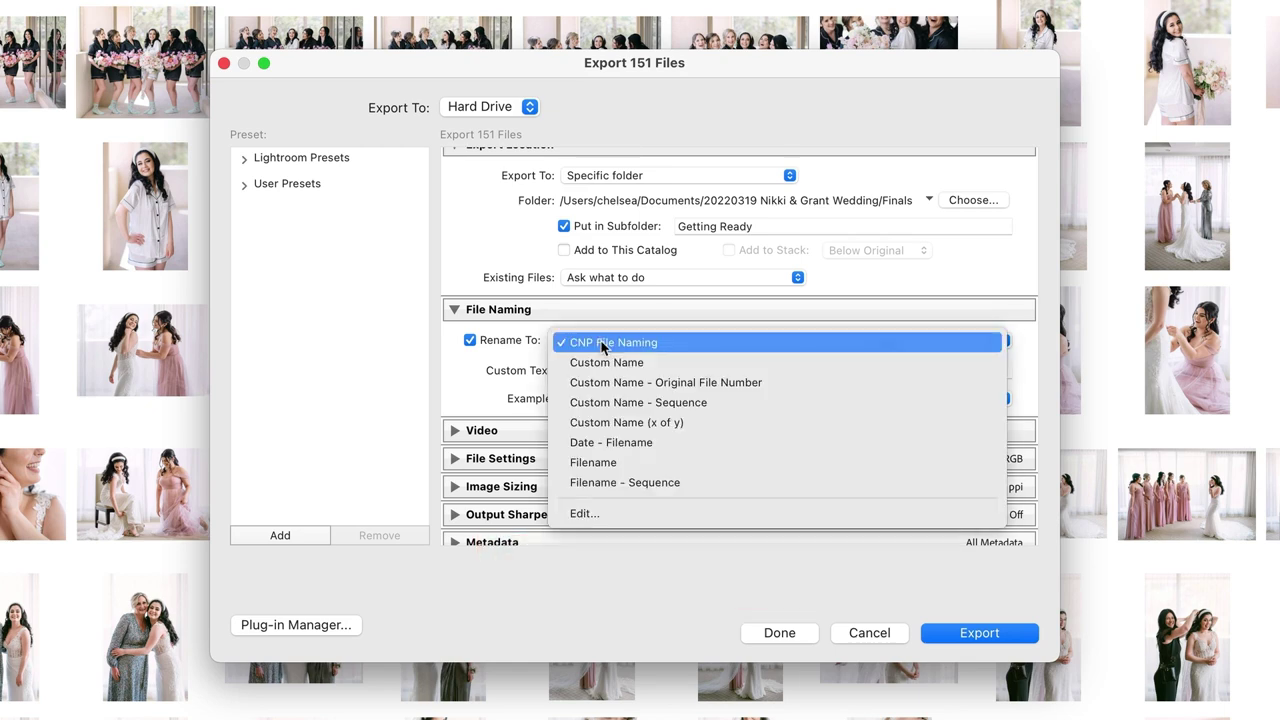
pyautogui.click(584, 513)
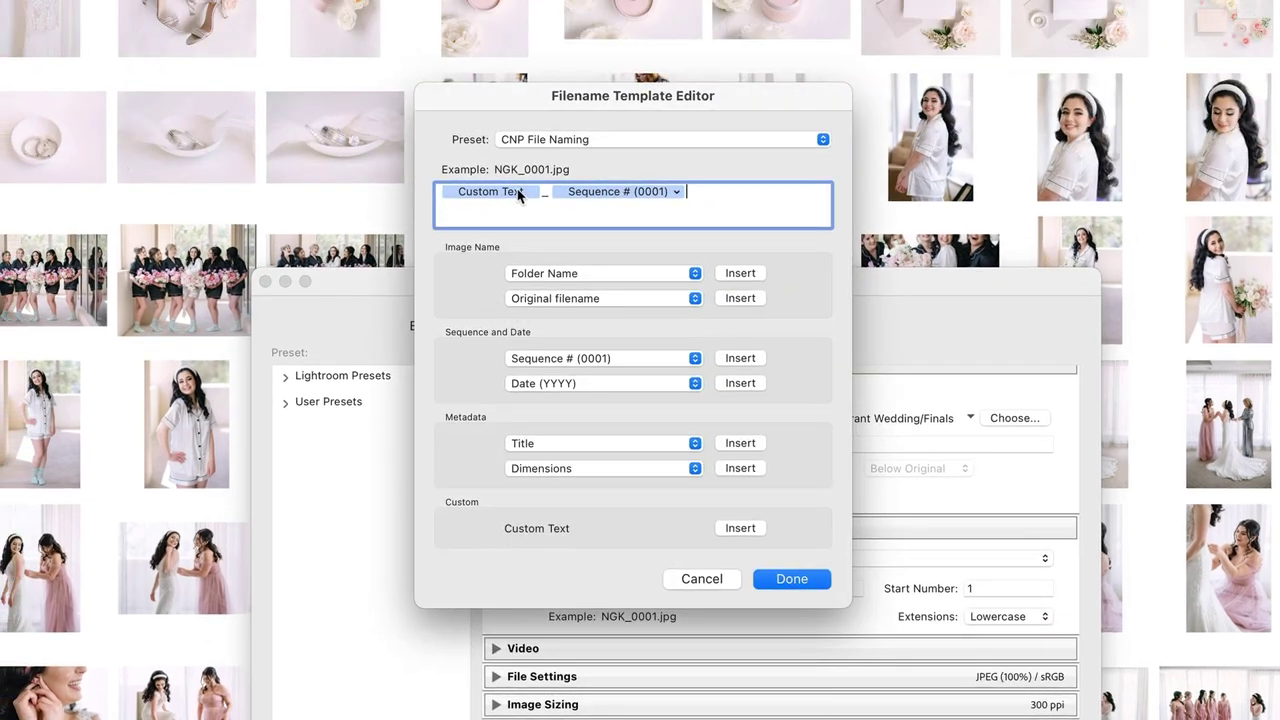
pyautogui.click(676, 192)
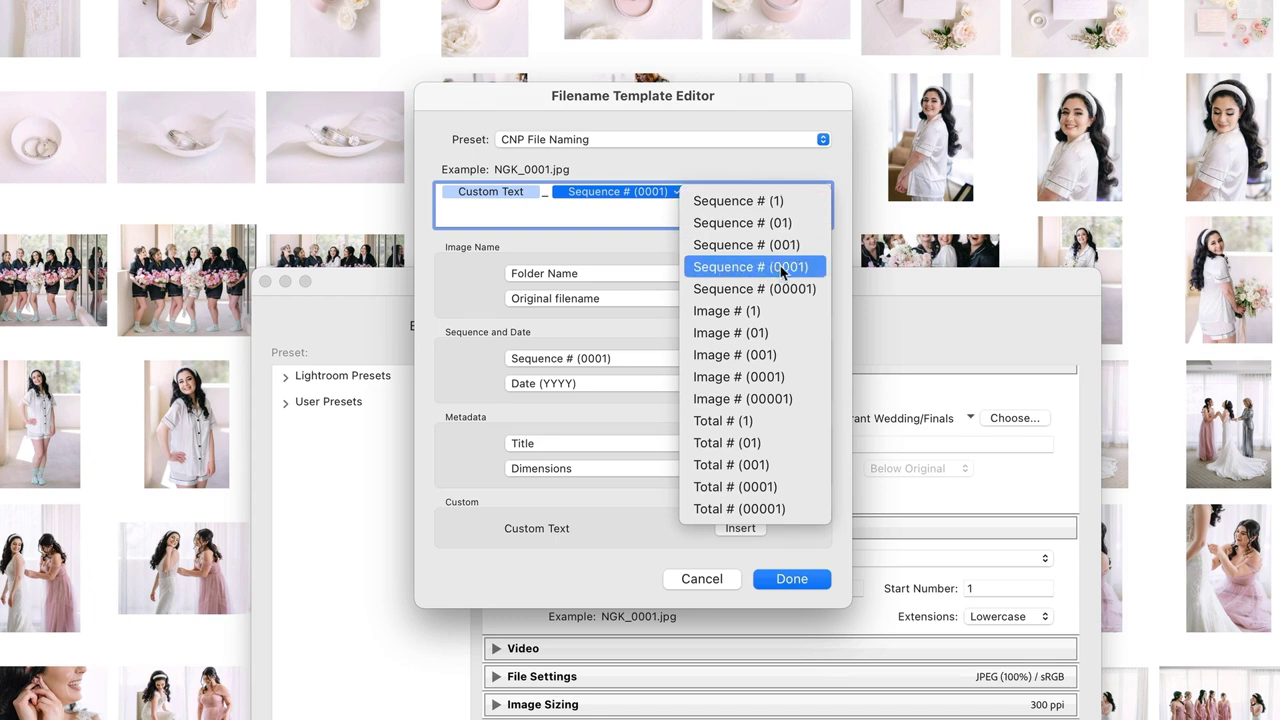
pyautogui.click(782, 268)
pyautogui.click(755, 579)
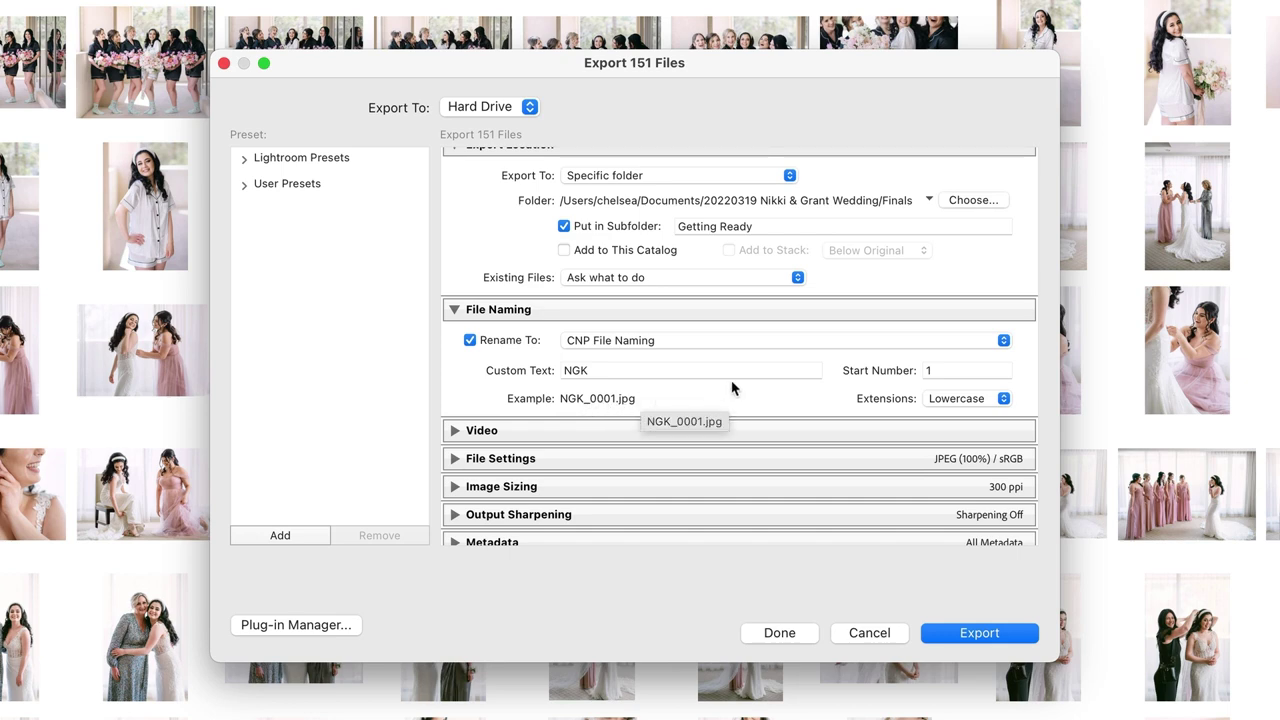
pyautogui.click(963, 370)
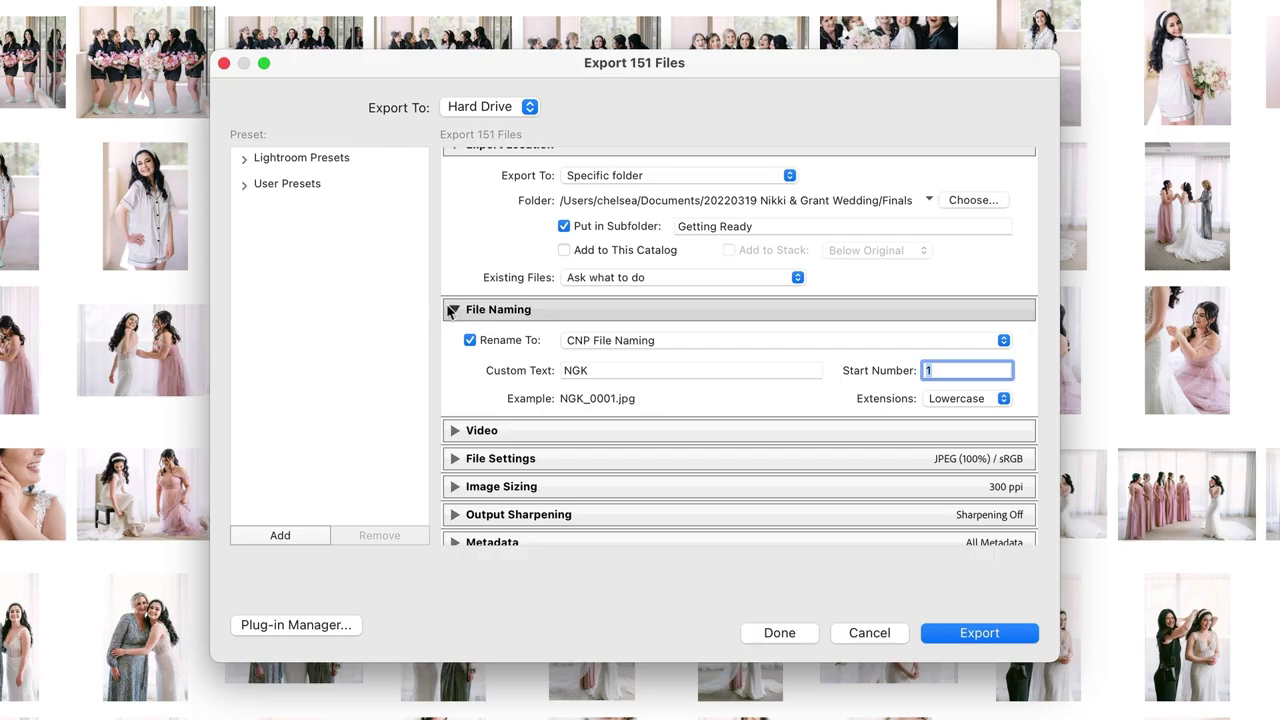
# - Set File Settings to JPEG format at quality 100 in the sRGB colour space
pyautogui.click(470, 306)
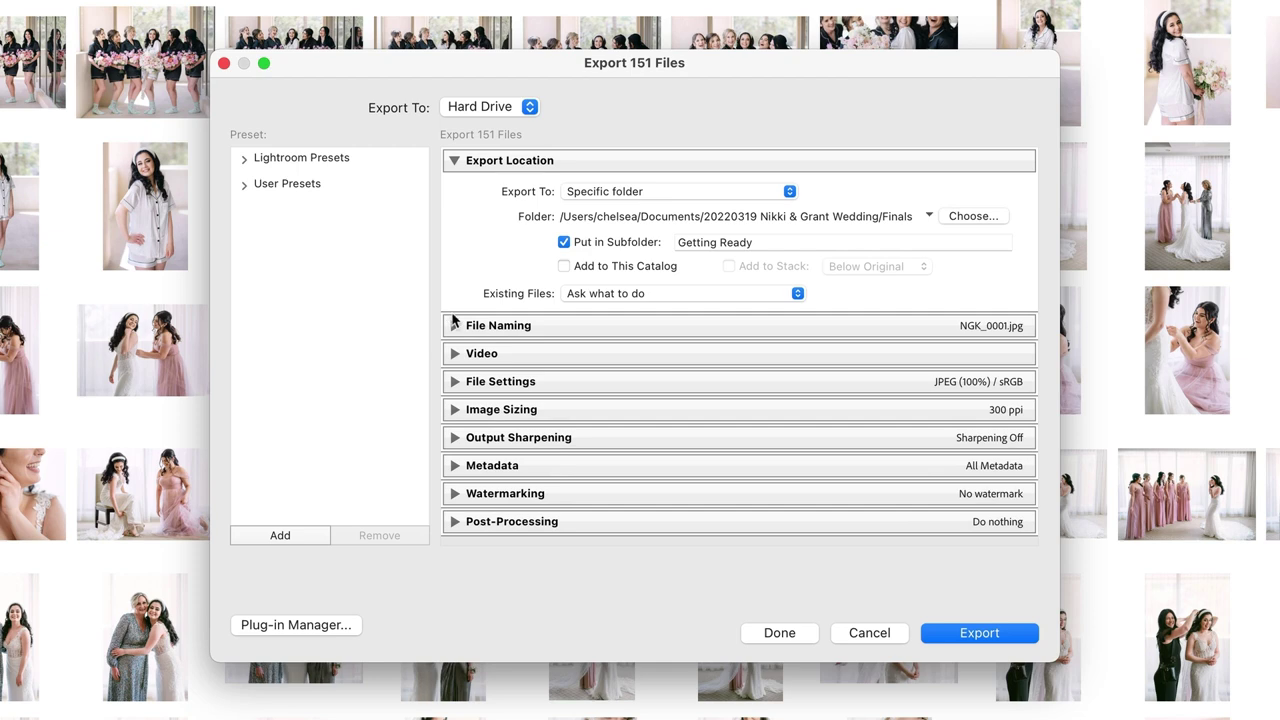
pyautogui.click(501, 383)
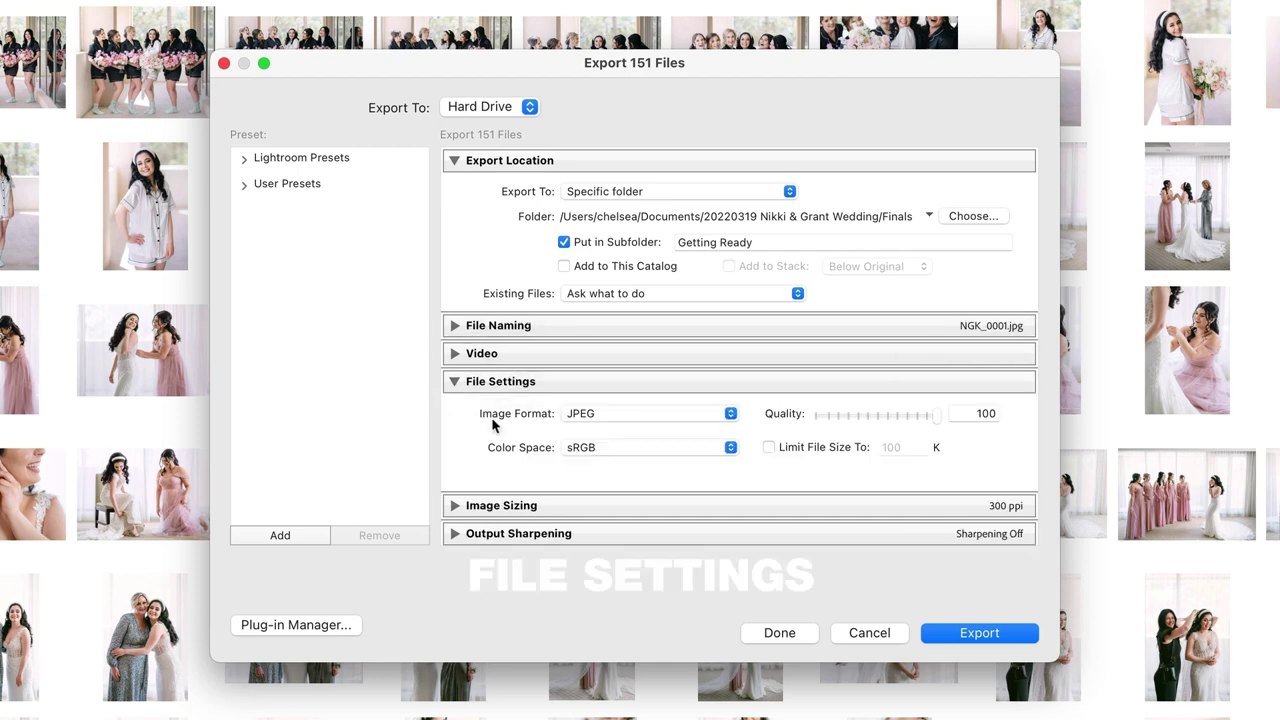
pyautogui.scroll(-2, 478, 466)
pyautogui.scroll(-2, 478, 466)
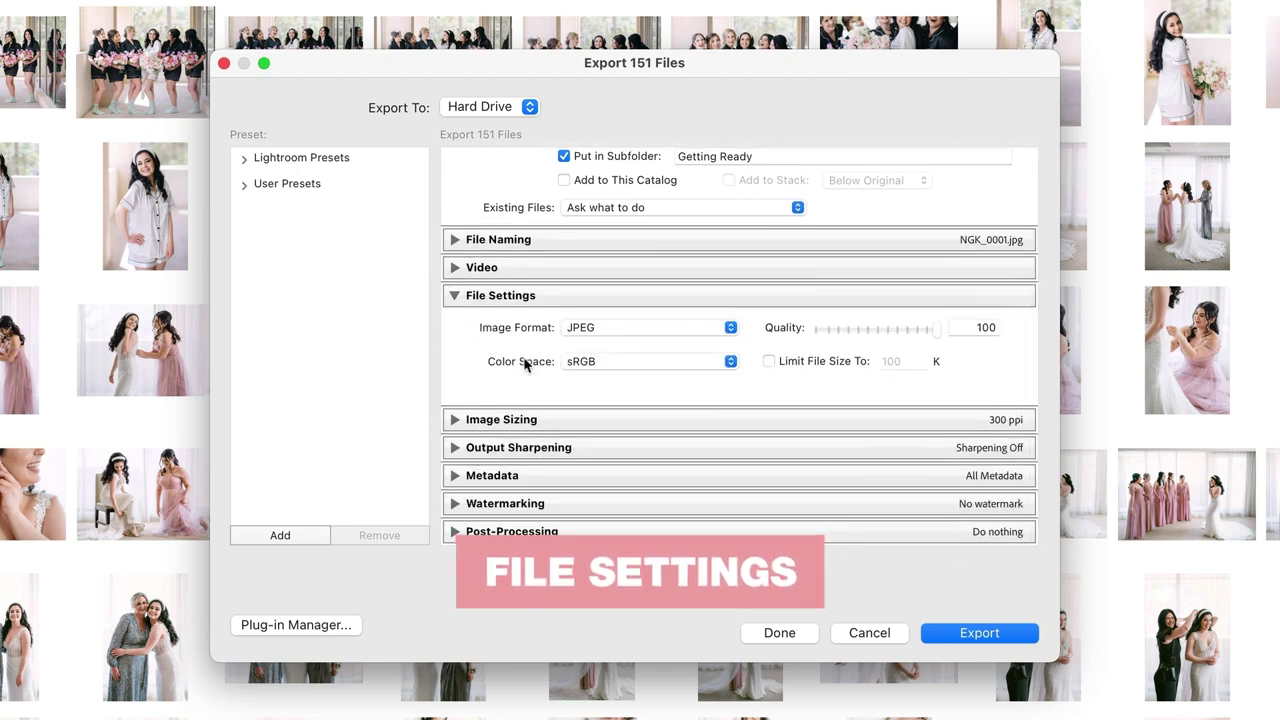
pyautogui.click(620, 325)
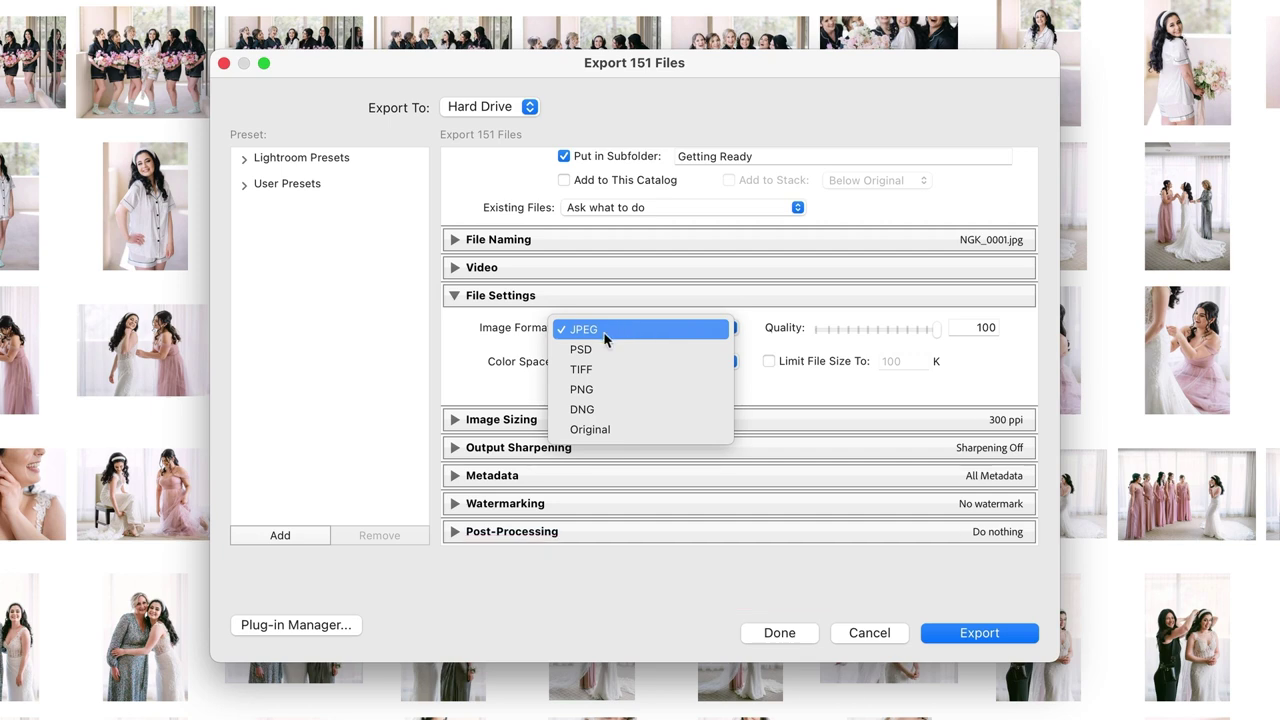
pyautogui.click(604, 331)
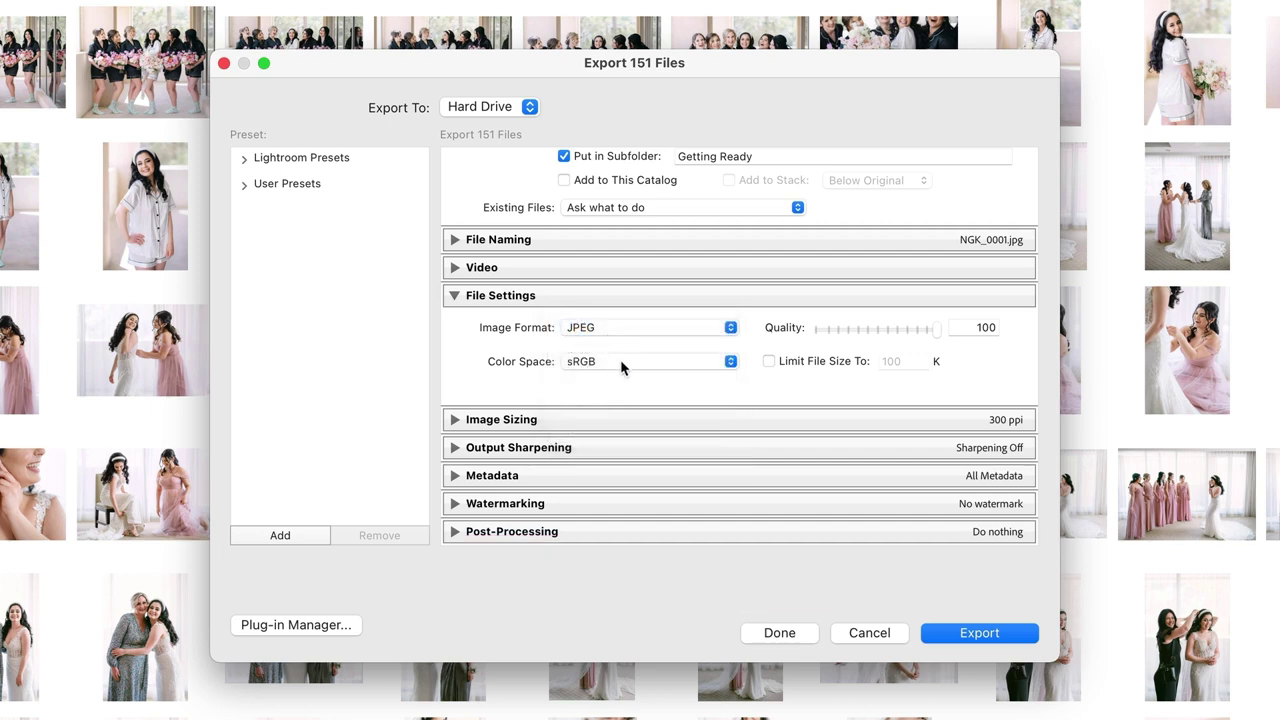
pyautogui.click(620, 359)
pyautogui.click(606, 370)
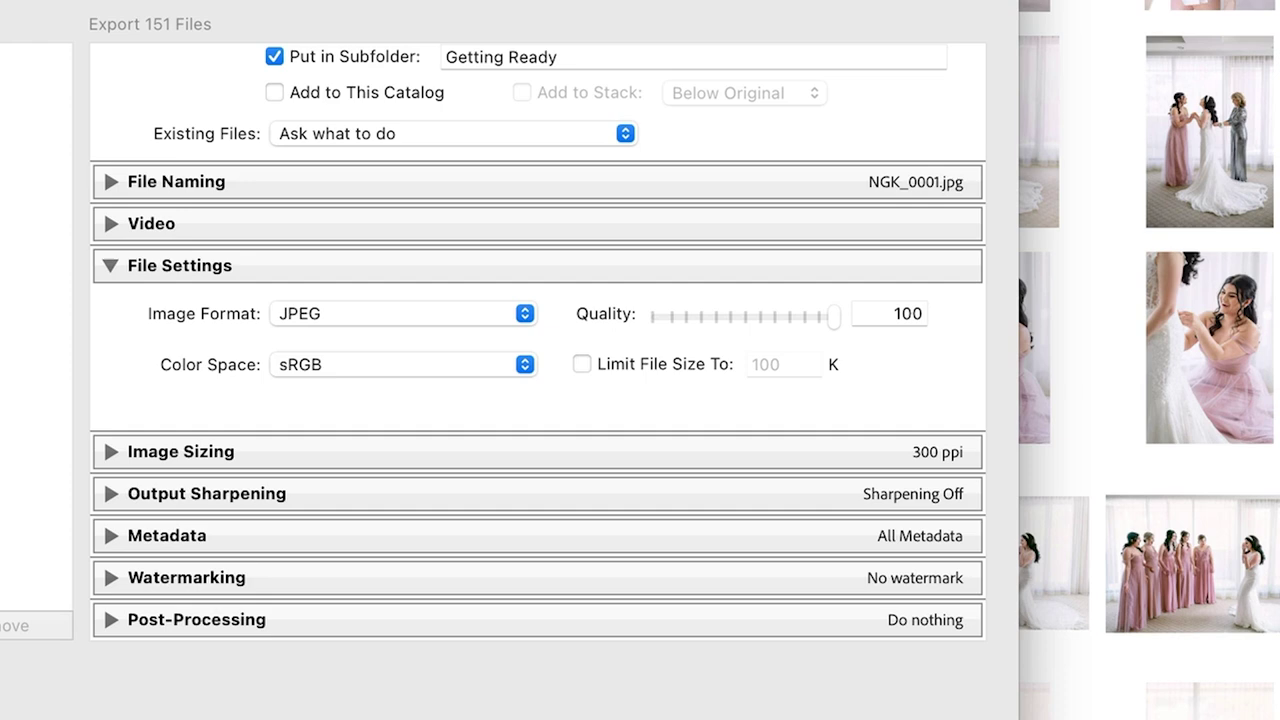
# - Slide JPEG quality between about 64 and 99 to compare compression, ending at 88
pyautogui.moveTo(826, 316); pyautogui.dragTo(789, 318)
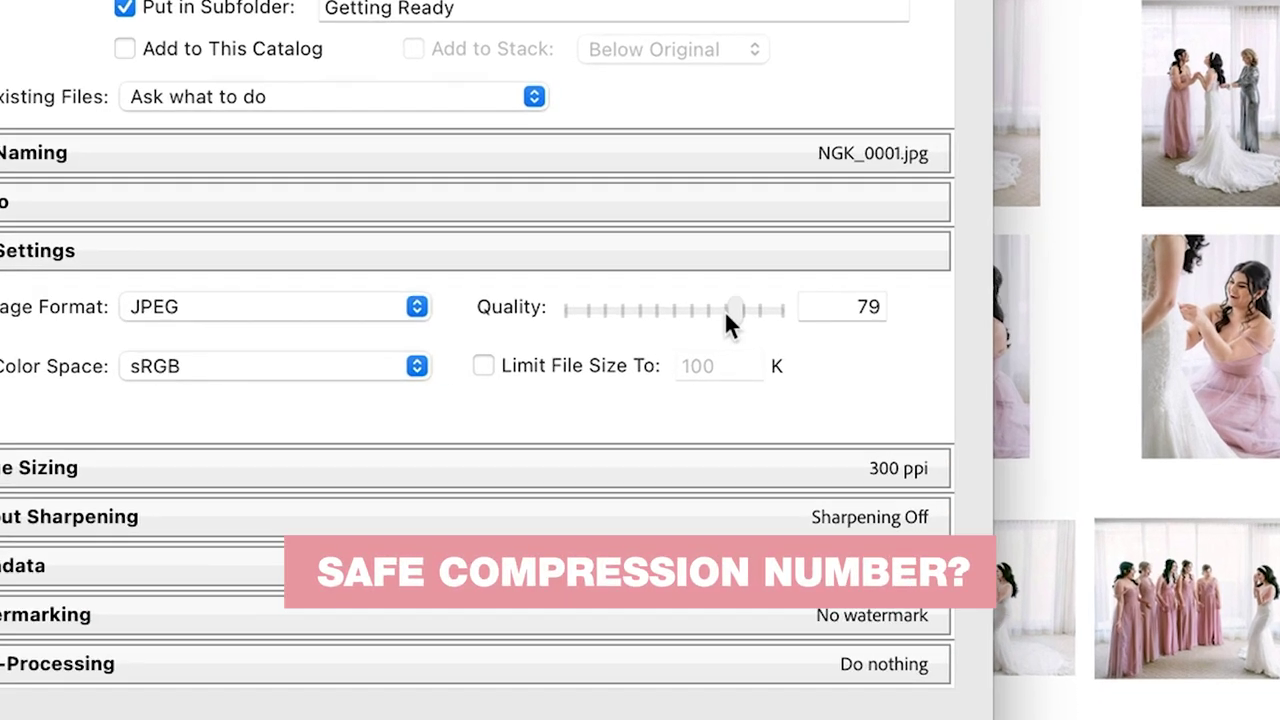
pyautogui.moveTo(789, 318); pyautogui.dragTo(826, 320)
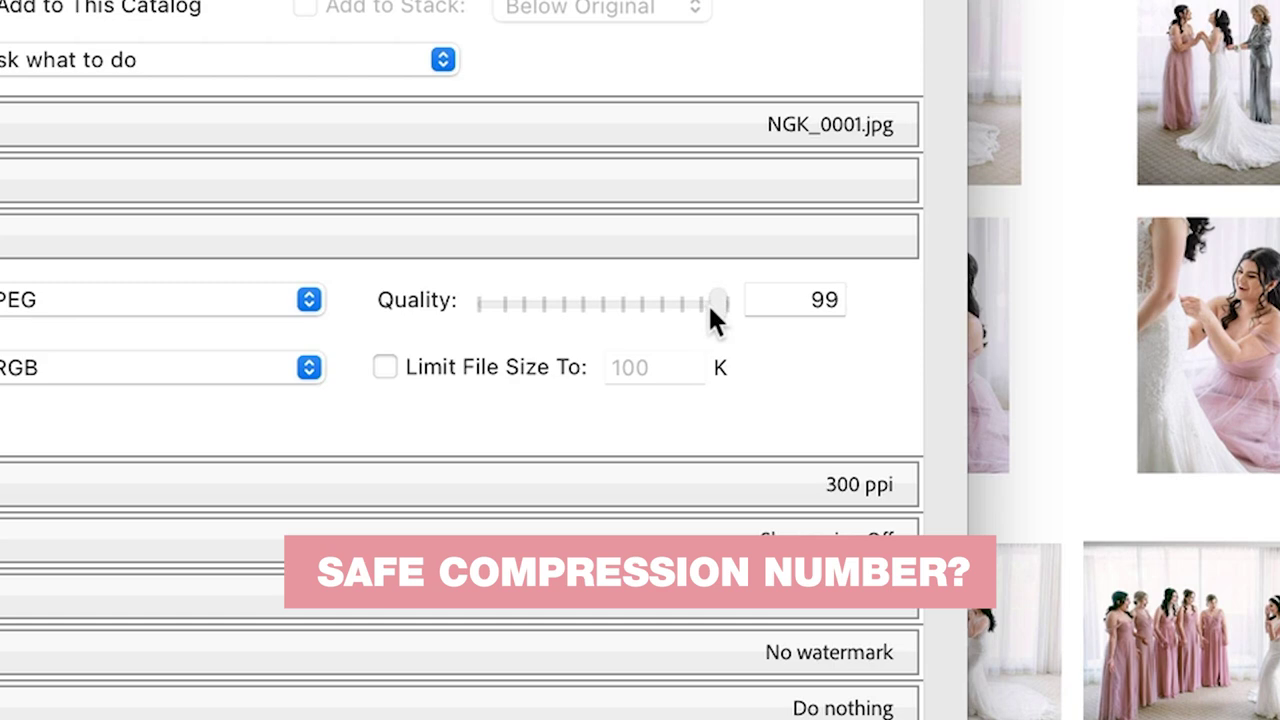
pyautogui.moveTo(710, 309); pyautogui.dragTo(699, 318)
pyautogui.moveTo(698, 309); pyautogui.dragTo(629, 309)
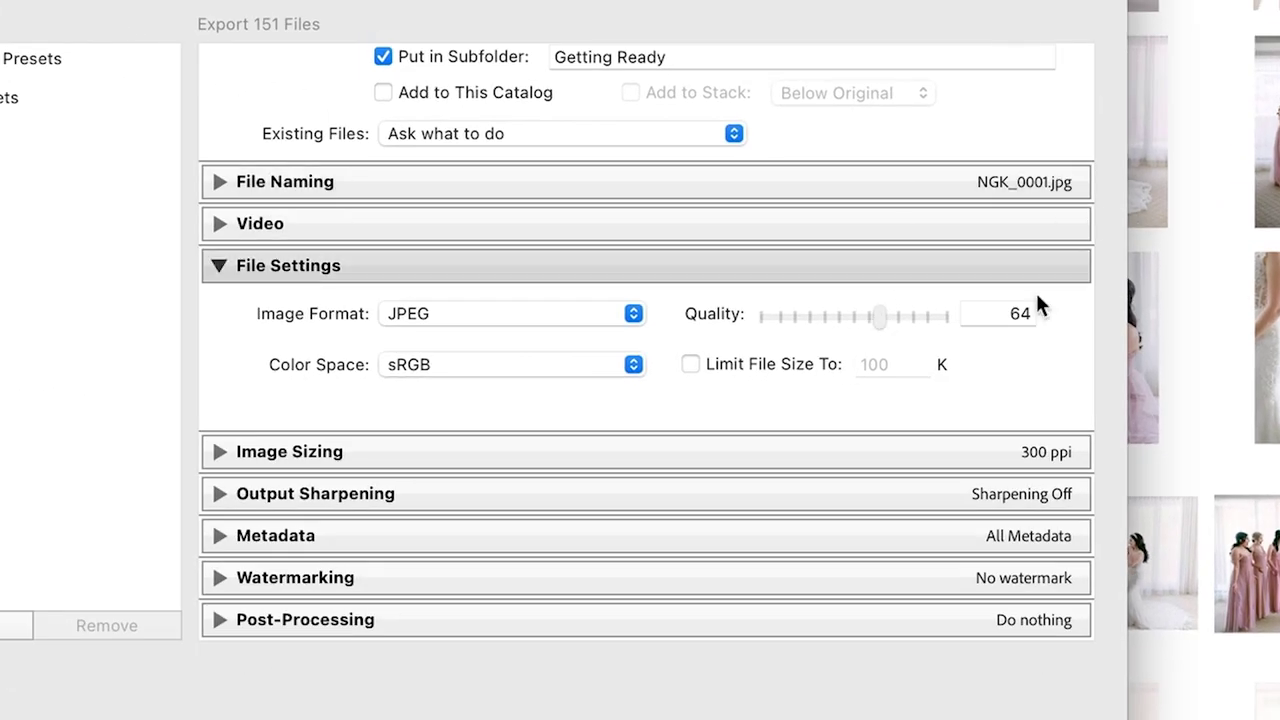
pyautogui.moveTo(878, 316); pyautogui.dragTo(917, 317)
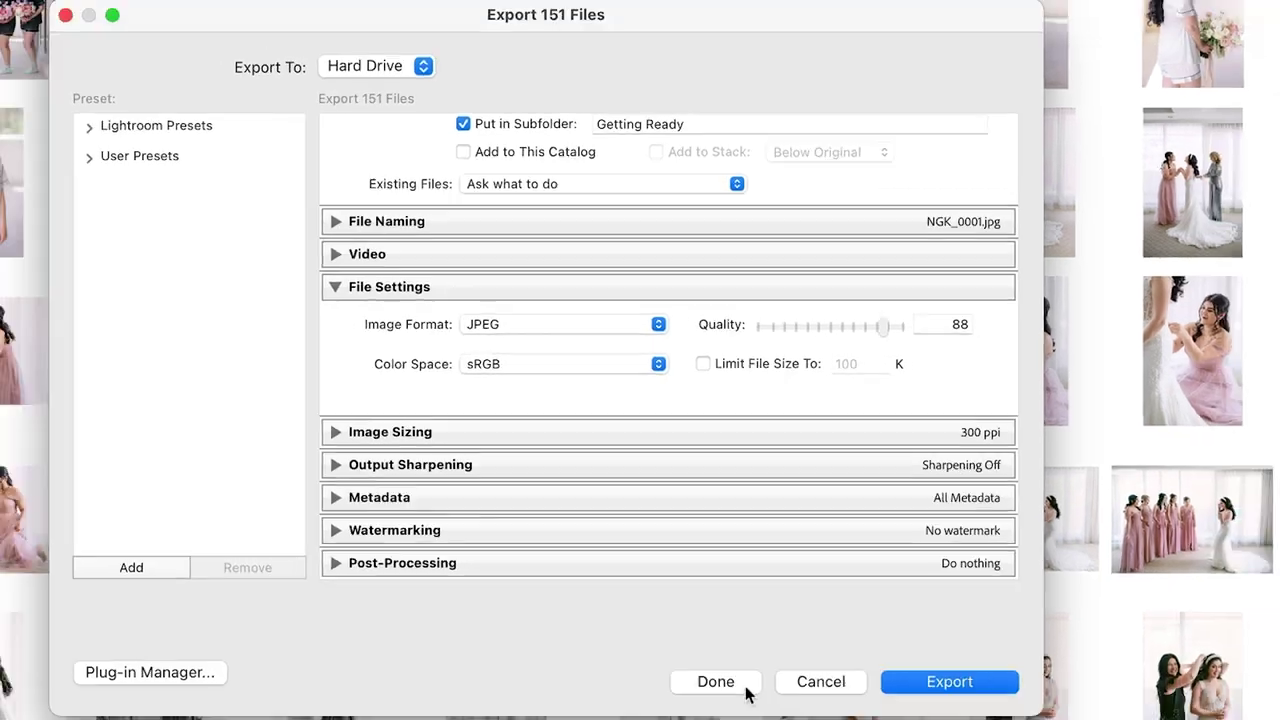
pyautogui.click(744, 688)
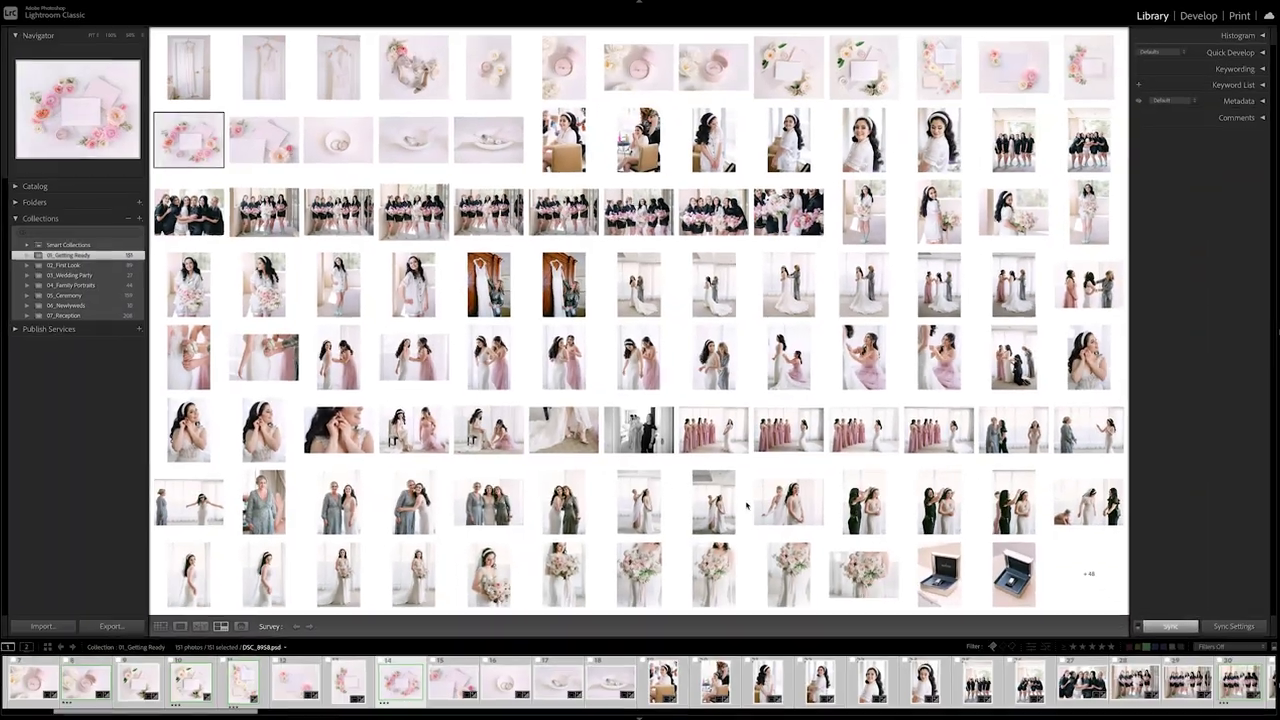
pyautogui.click(26, 20)
pyautogui.click(1207, 405)
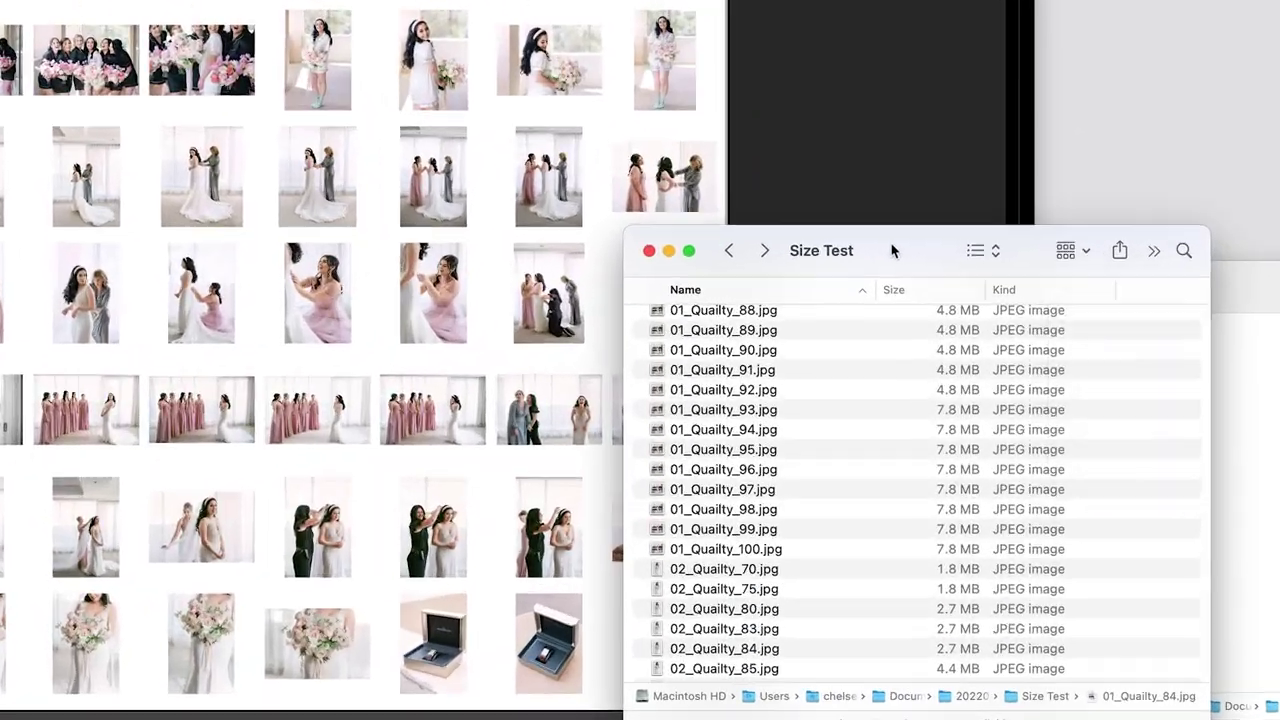
pyautogui.moveTo(893, 251); pyautogui.dragTo(502, 100)
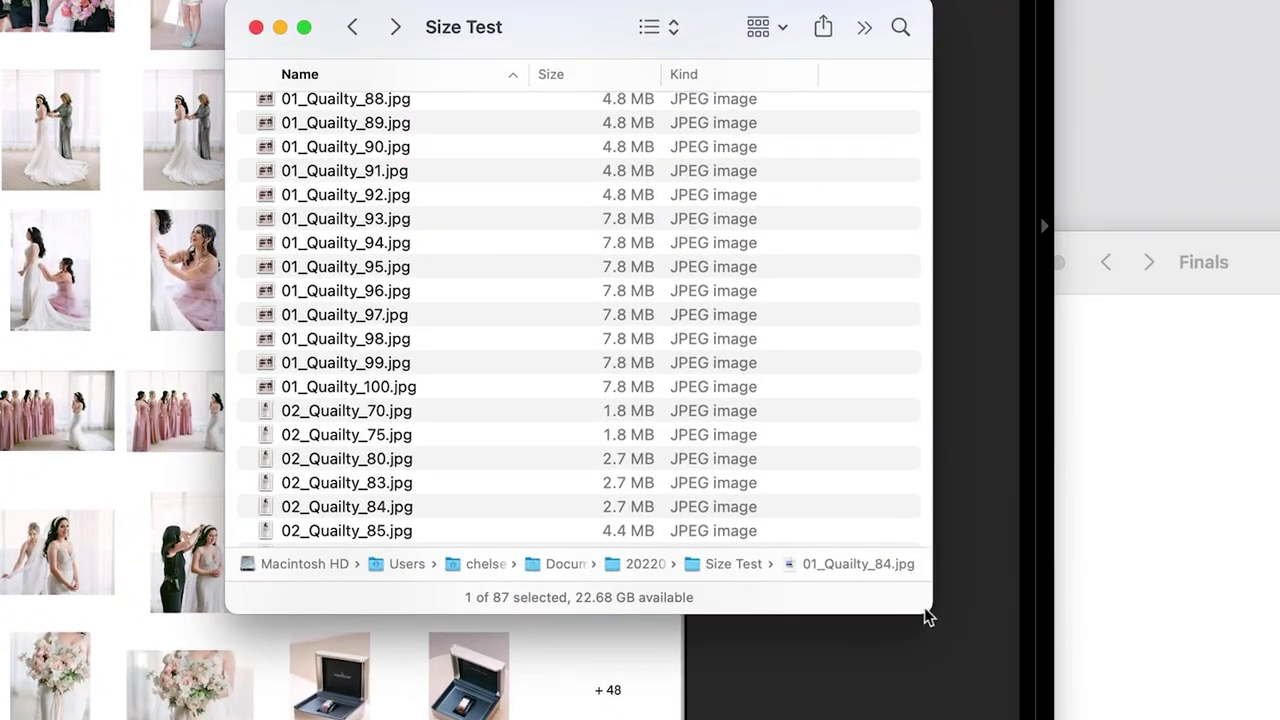
pyautogui.moveTo(928, 615); pyautogui.dragTo(1119, 719)
pyautogui.scroll(5, 383, 366)
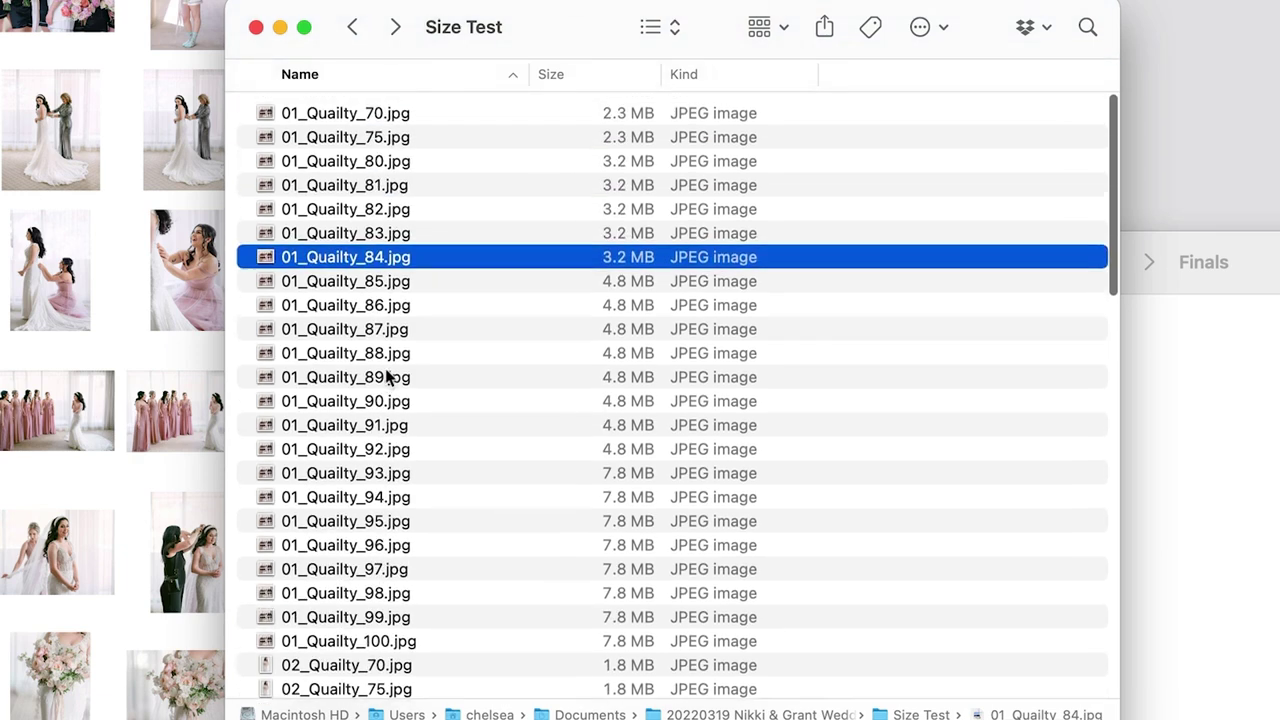
pyautogui.click(330, 110)
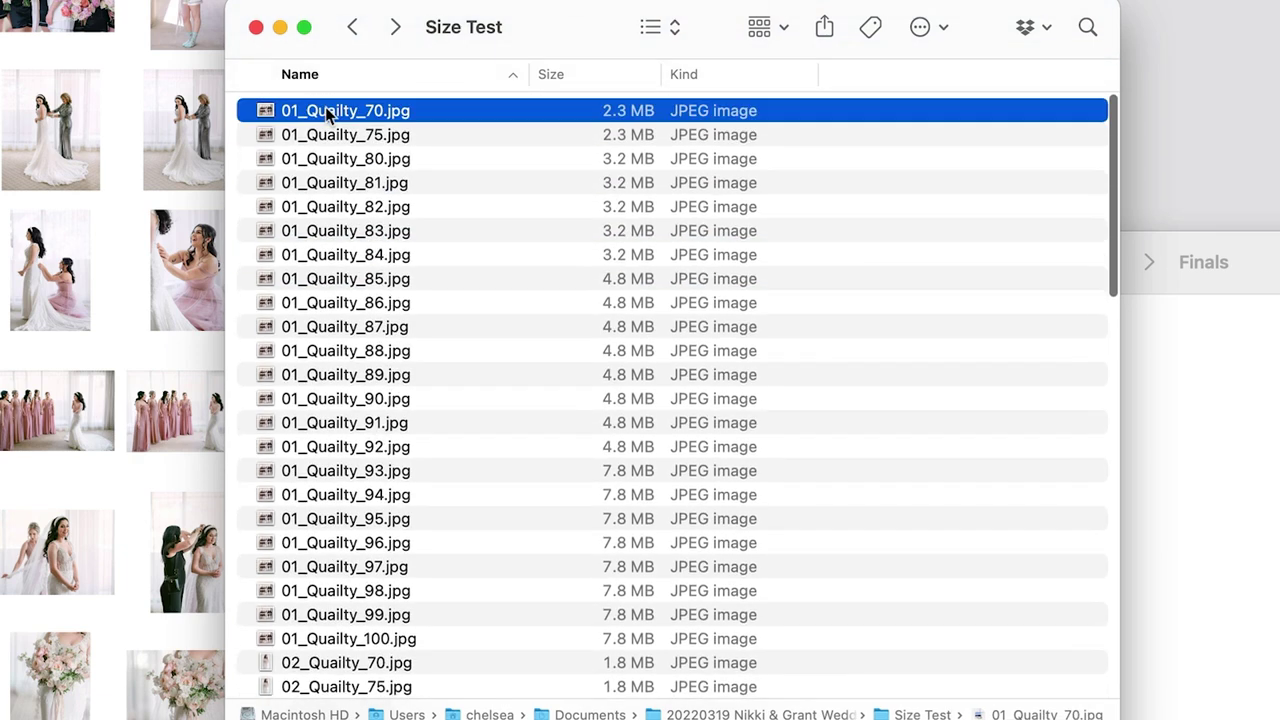
pyautogui.keyDown('shift'); pyautogui.click(352, 642); pyautogui.keyUp('shift')
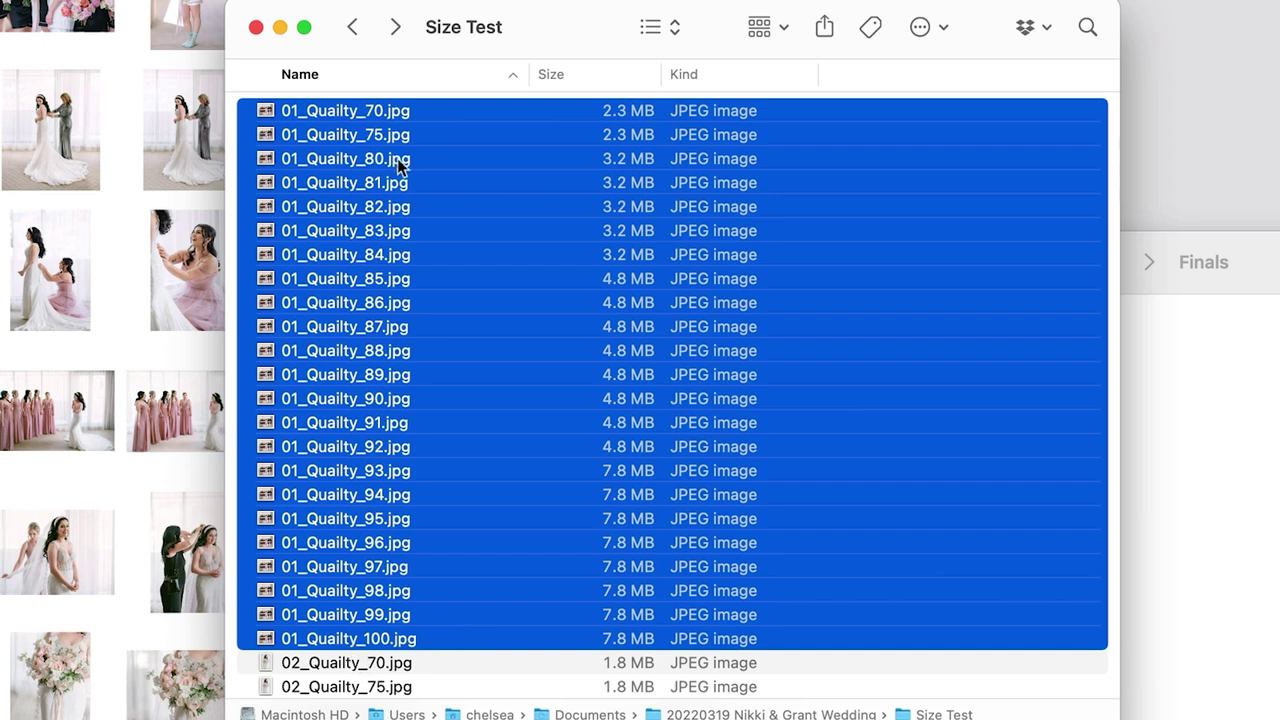
pyautogui.scroll(2, 405, 630)
pyautogui.scroll(-5, 551, 490)
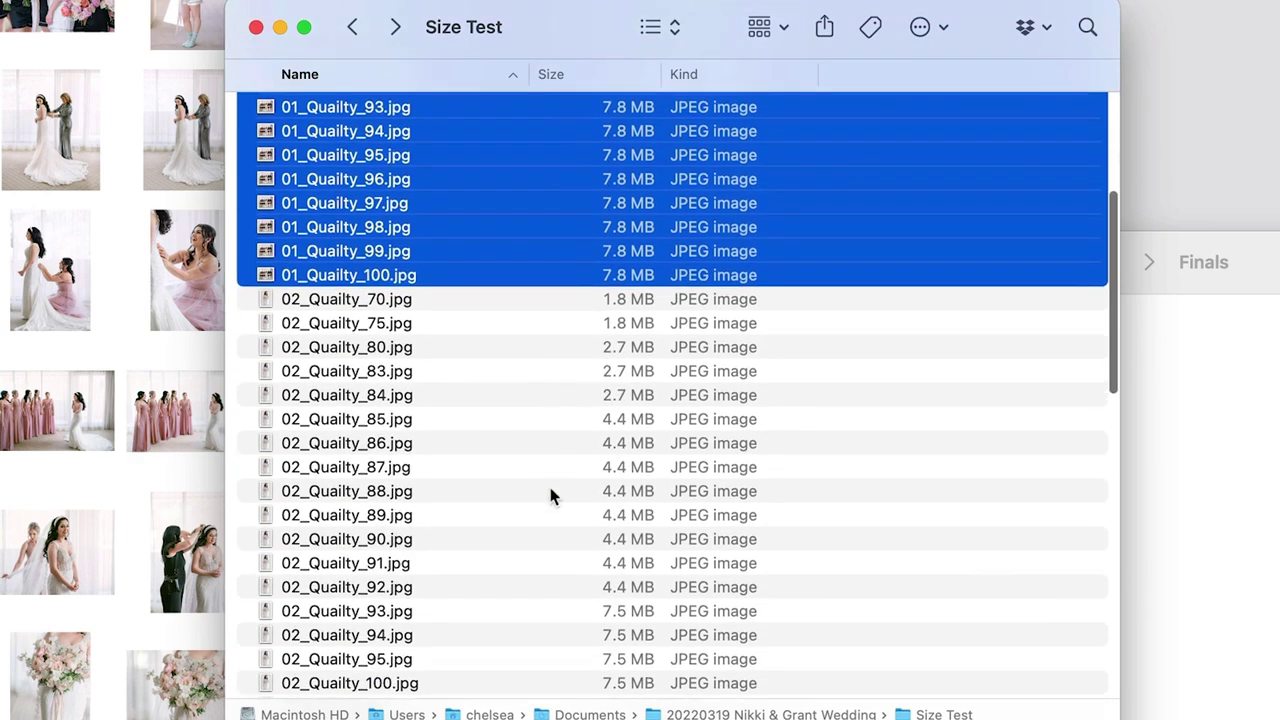
pyautogui.scroll(-3, 550, 495)
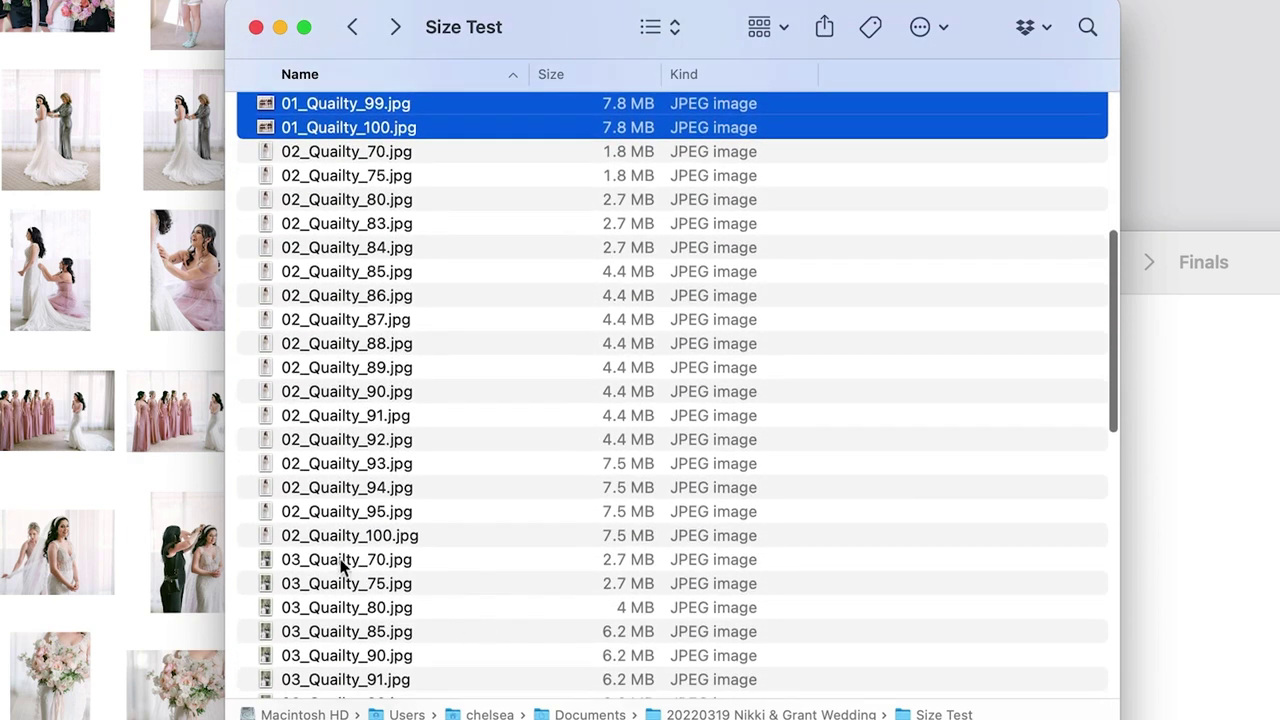
pyautogui.click(377, 535)
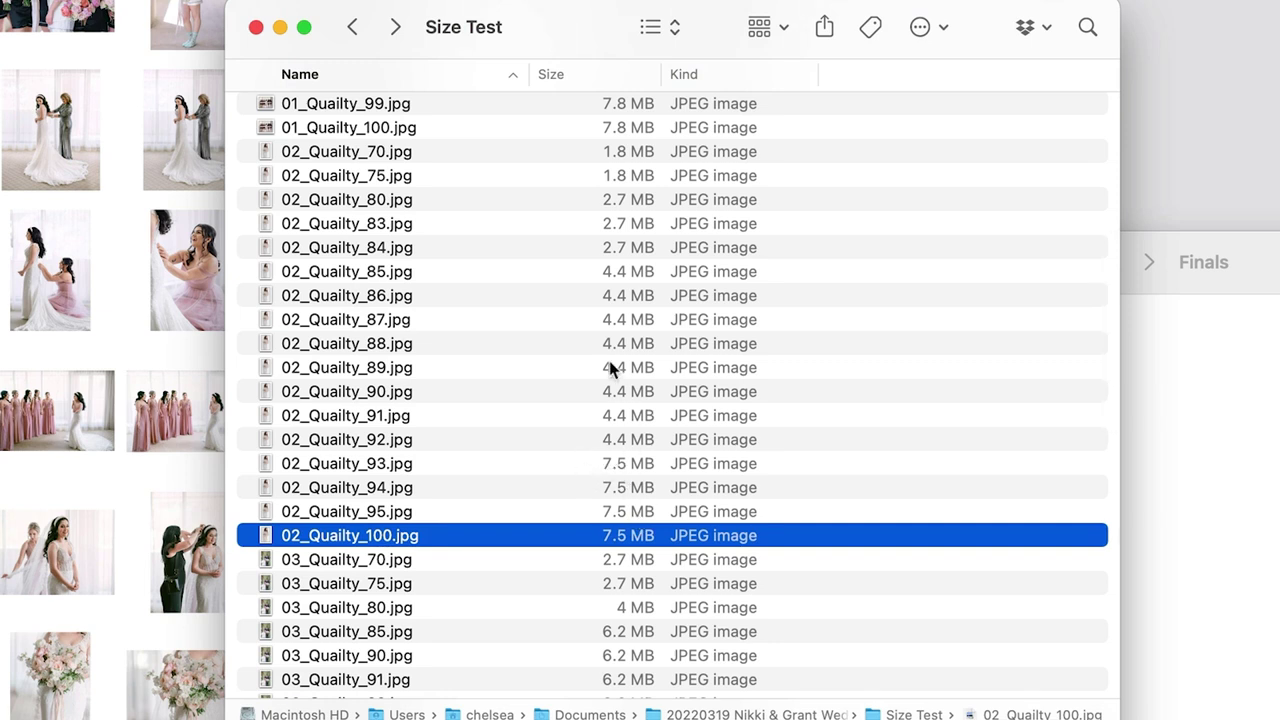
pyautogui.click(603, 251)
pyautogui.scroll(10, 540, 340)
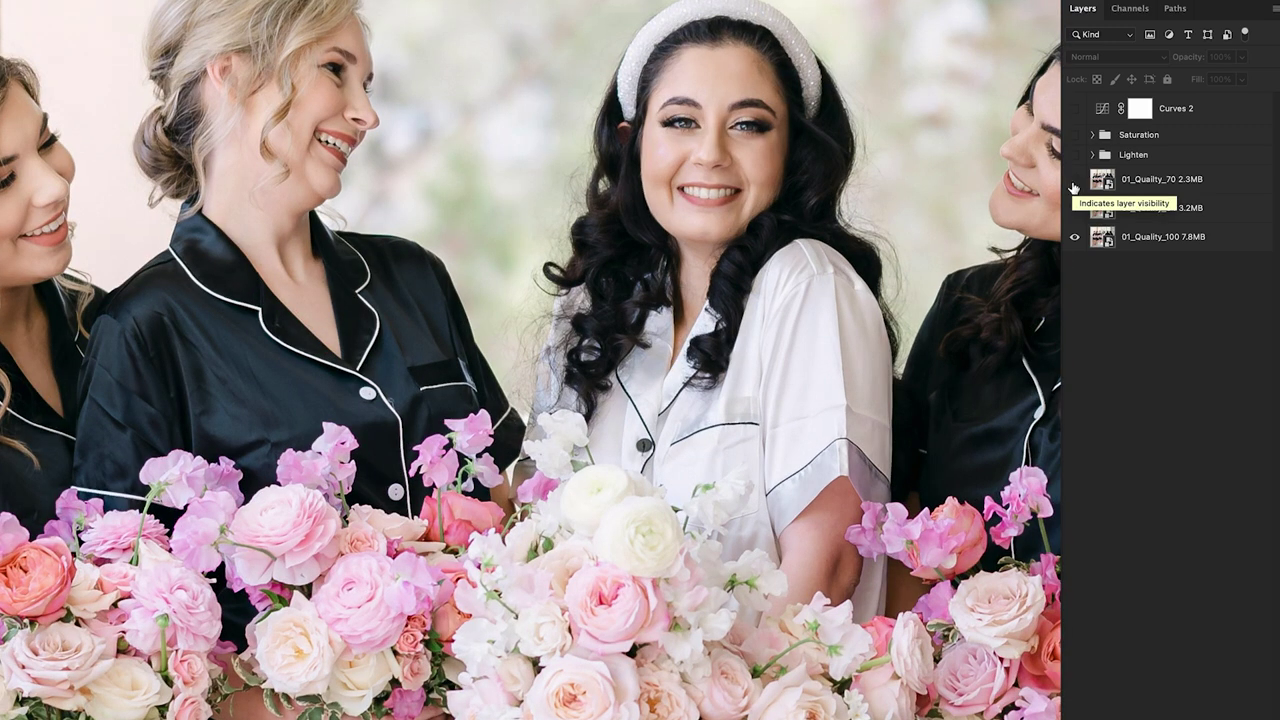
pyautogui.scroll(5, 951, 229)
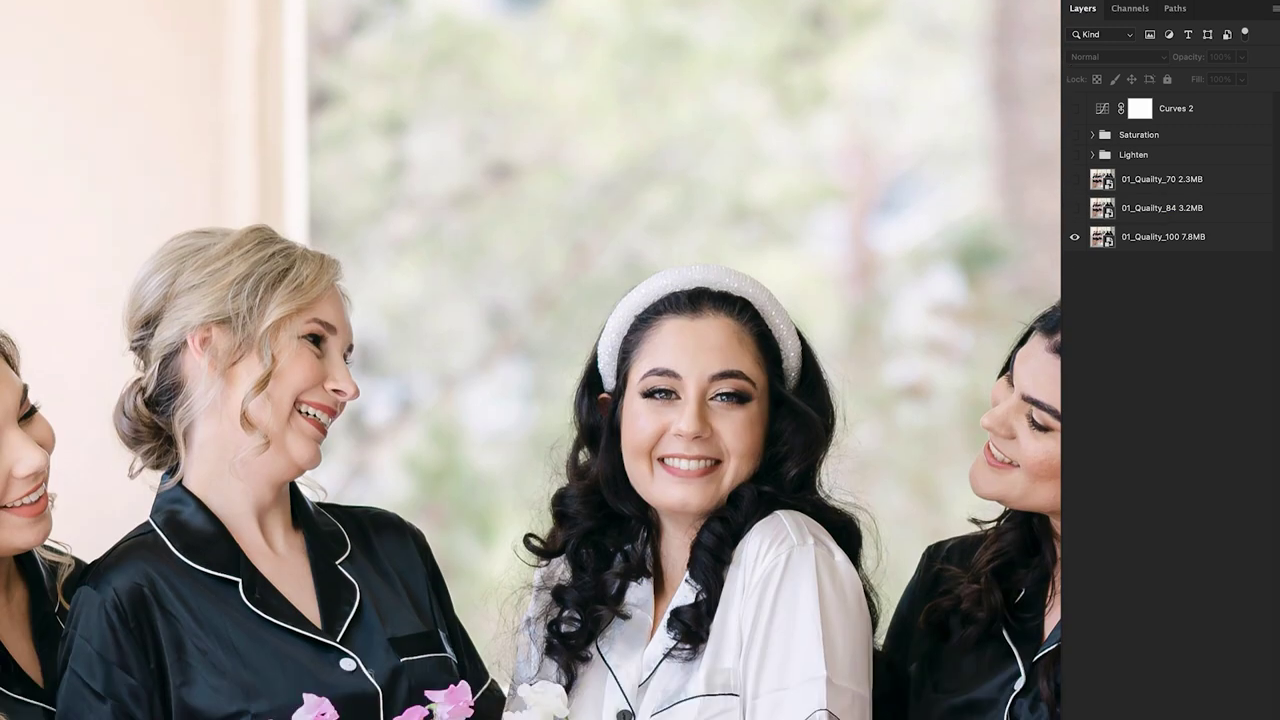
pyautogui.click(1076, 183)
pyautogui.click(1076, 183)
pyautogui.scroll(-2, 1000, 486)
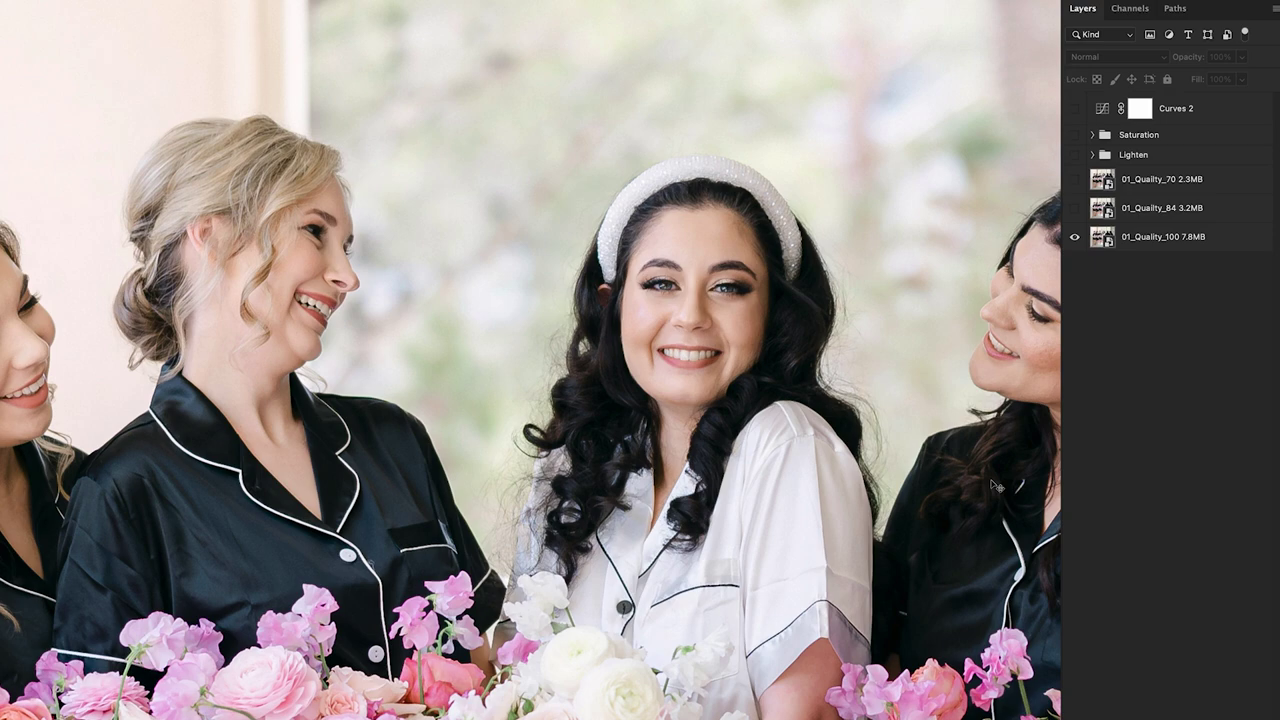
pyautogui.hotkey('ctrl', '-')
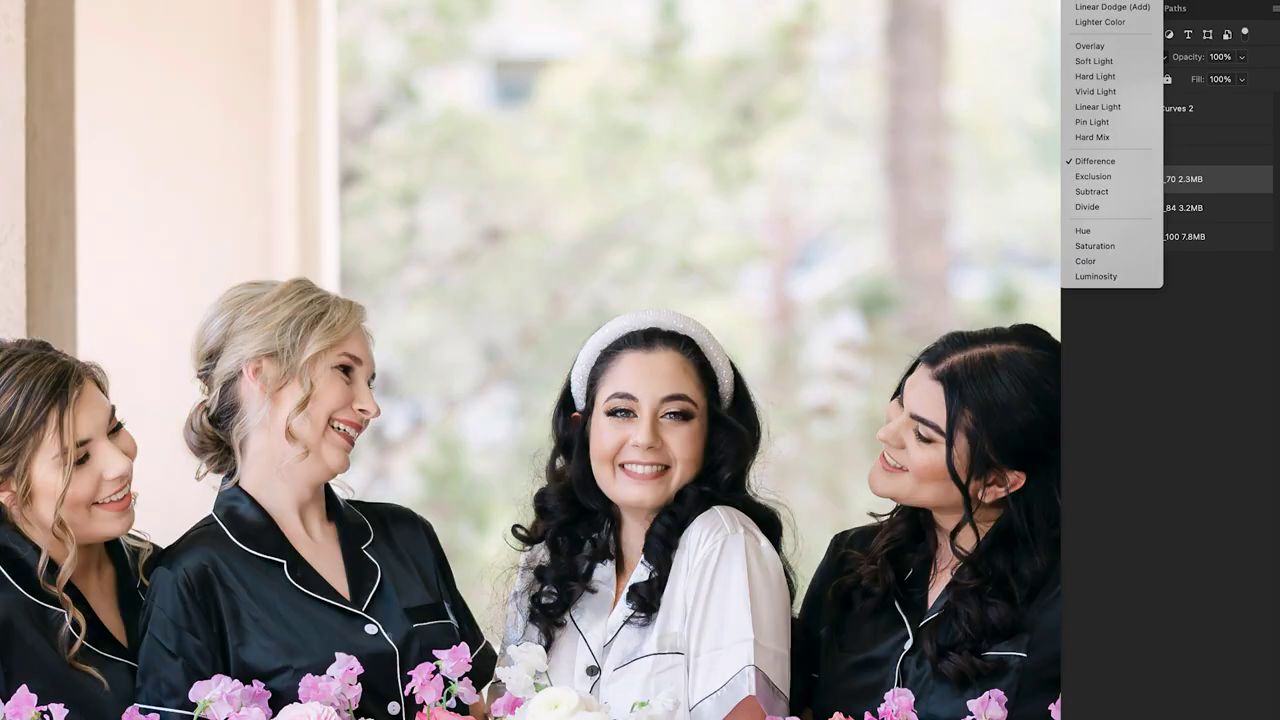
# - Return the 01_Quality_70 layer to Normal blending and zoom in slightly on the photo
pyautogui.click(1128, 170)
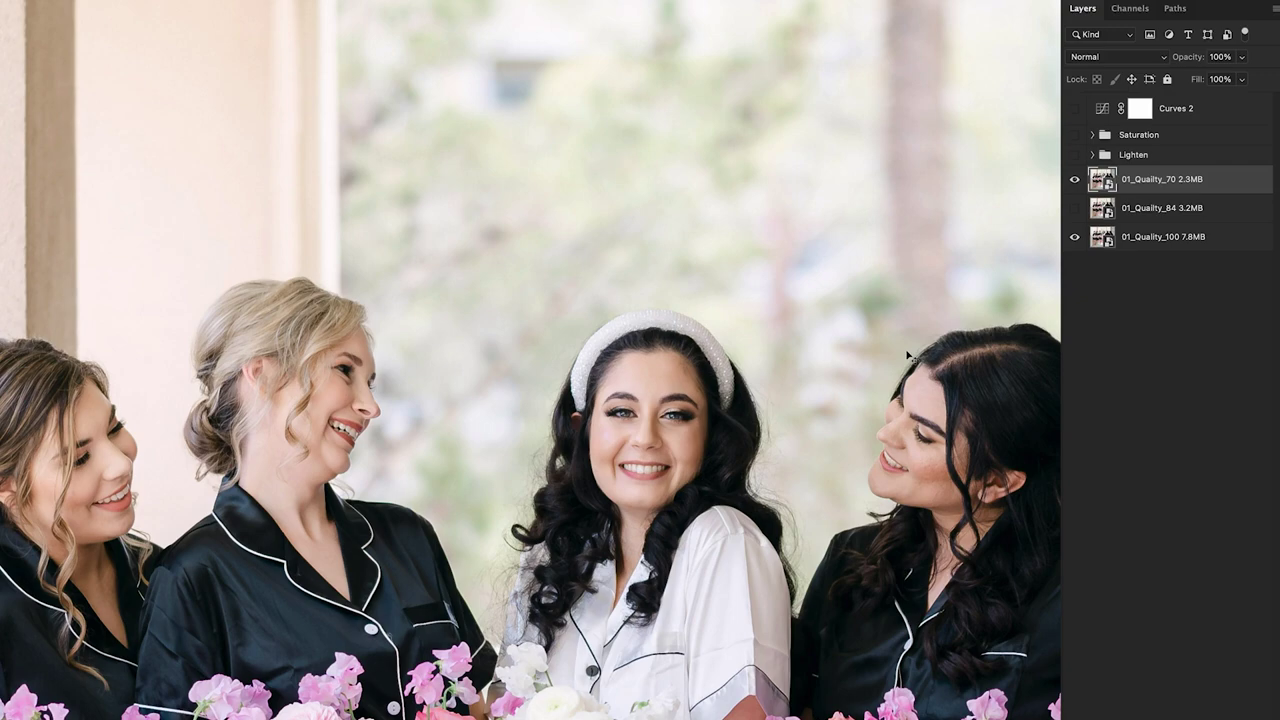
pyautogui.hotkey('ctrl', '+')
pyautogui.hscroll(-5, 829, 289)
pyautogui.scroll(2, 829, 289)
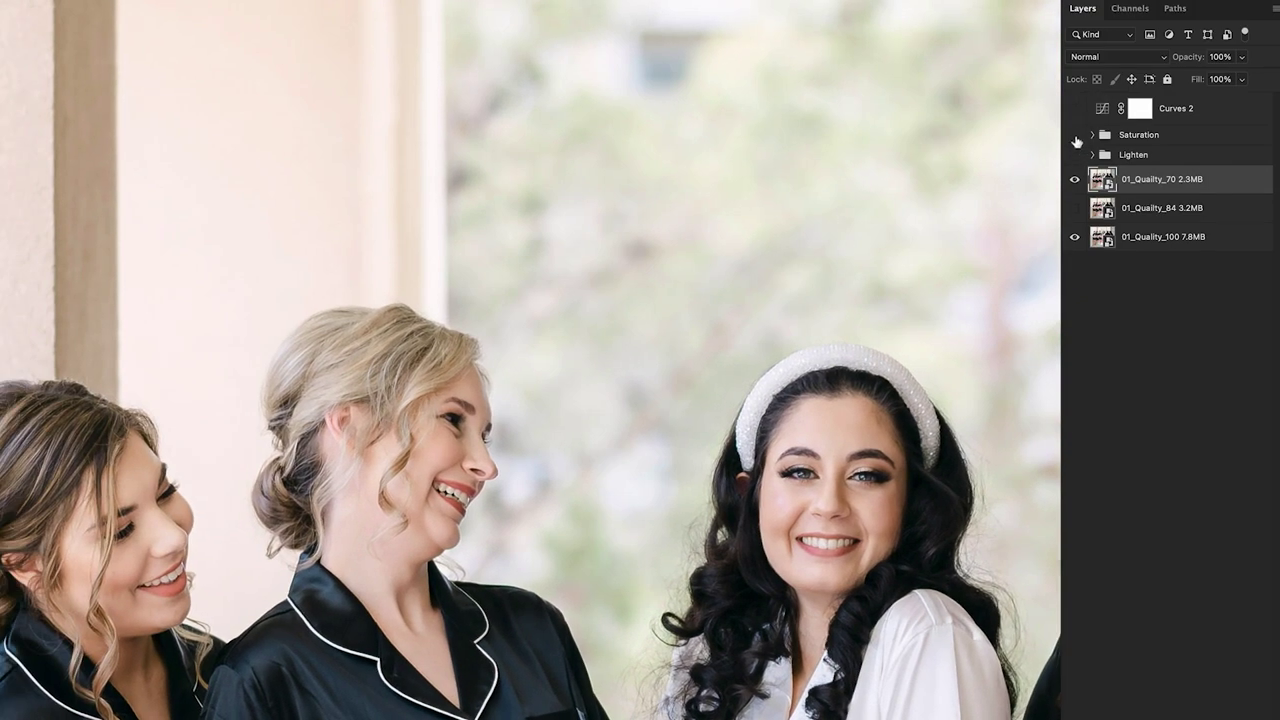
# - Make the Saturation group visible and scroll around the canvas to inspect detail
pyautogui.click(1076, 136)
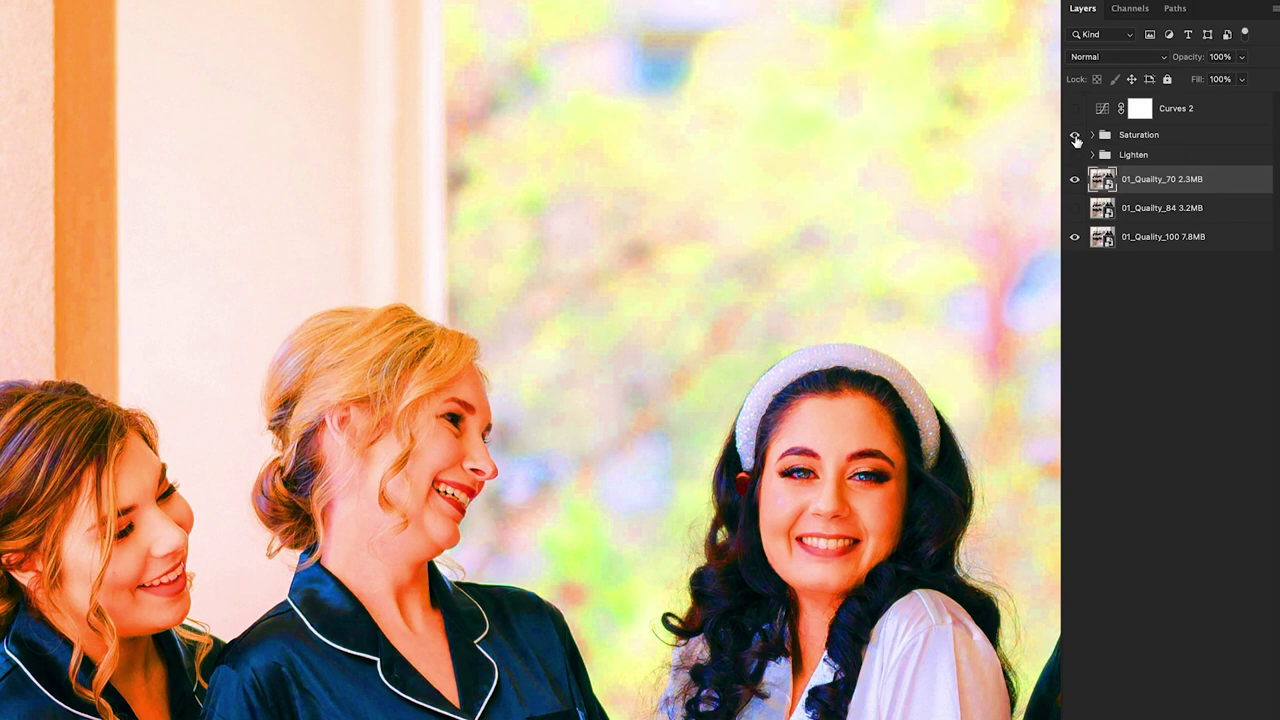
pyautogui.click(1075, 137)
pyautogui.scroll(3, 531, 360)
pyautogui.hscroll(-3, 531, 360)
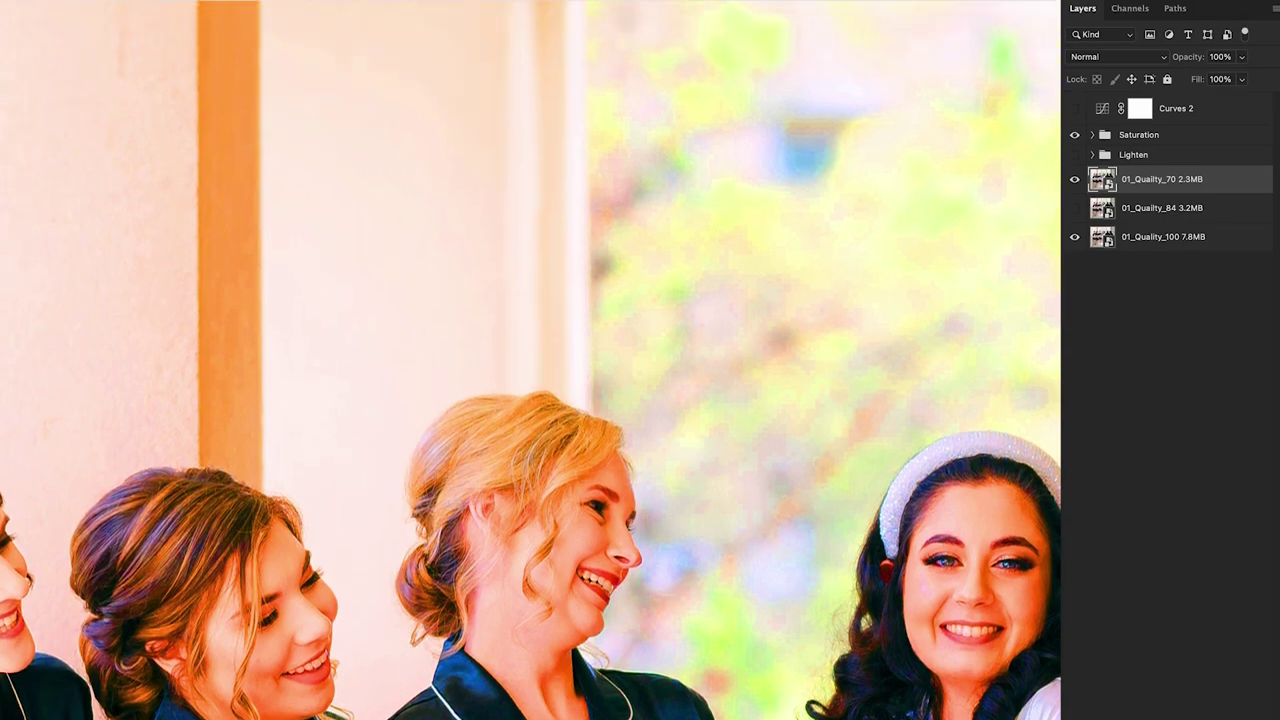
pyautogui.scroll(4, 1051, 347)
pyautogui.hscroll(2, 1051, 347)
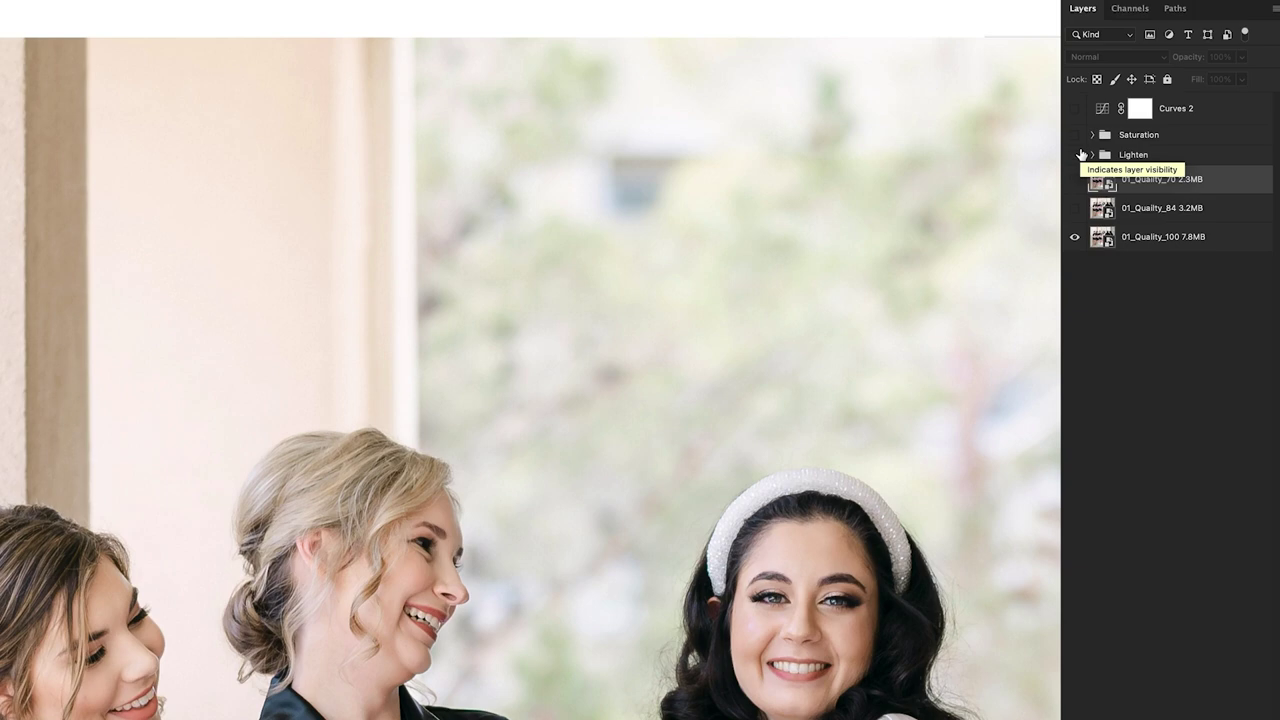
pyautogui.scroll(-3, 948, 289)
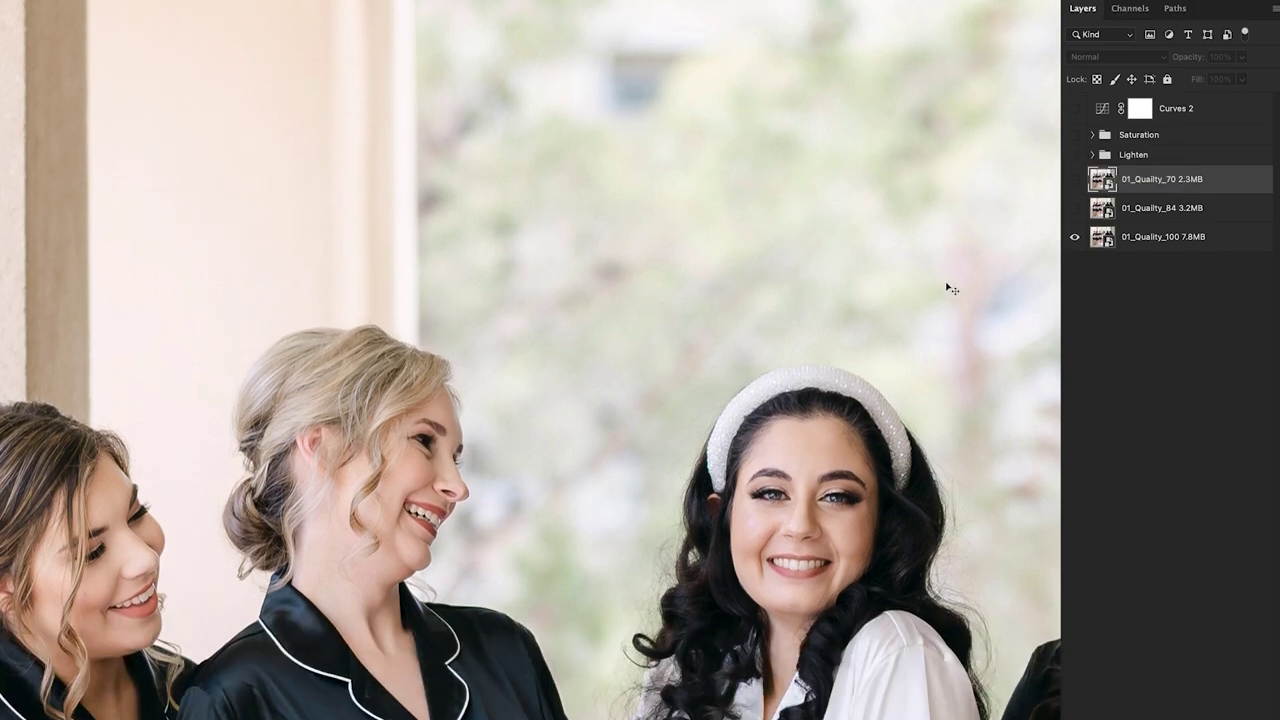
pyautogui.scroll(-1, 948, 289)
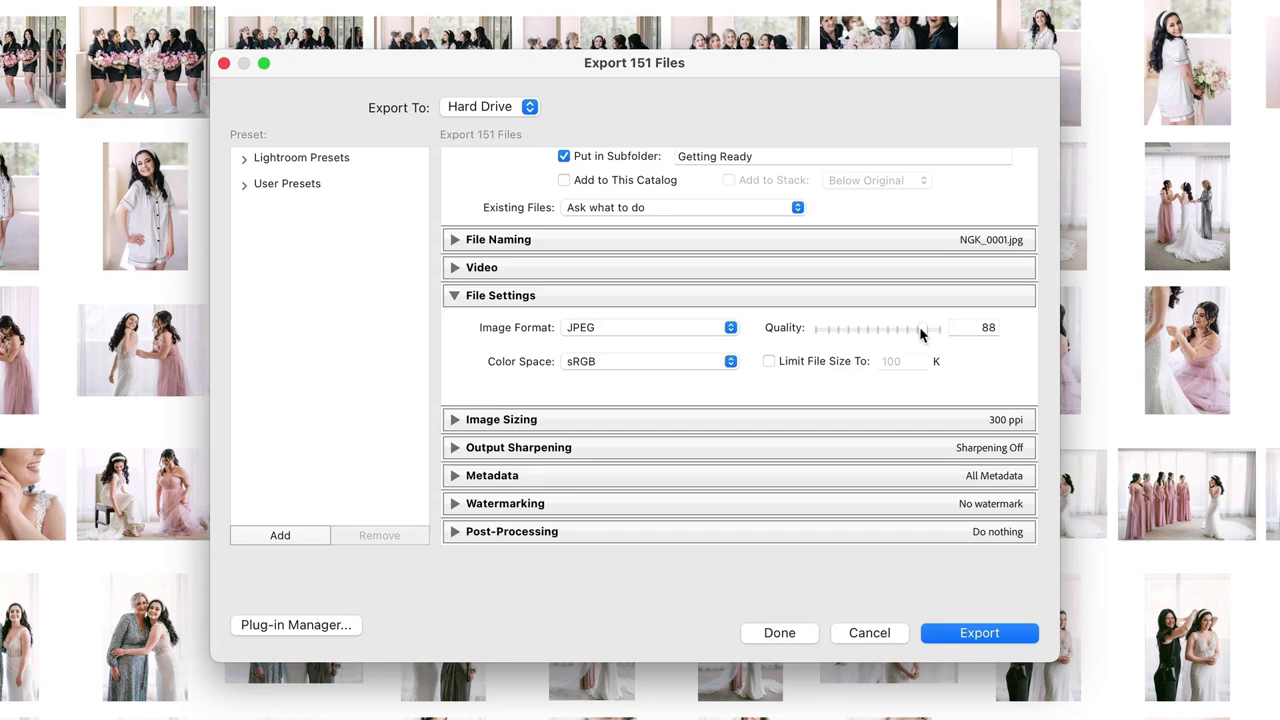
# - Raise JPEG export quality from 88 to 100 and expand Image Sizing
pyautogui.moveTo(921, 331); pyautogui.dragTo(970, 329)
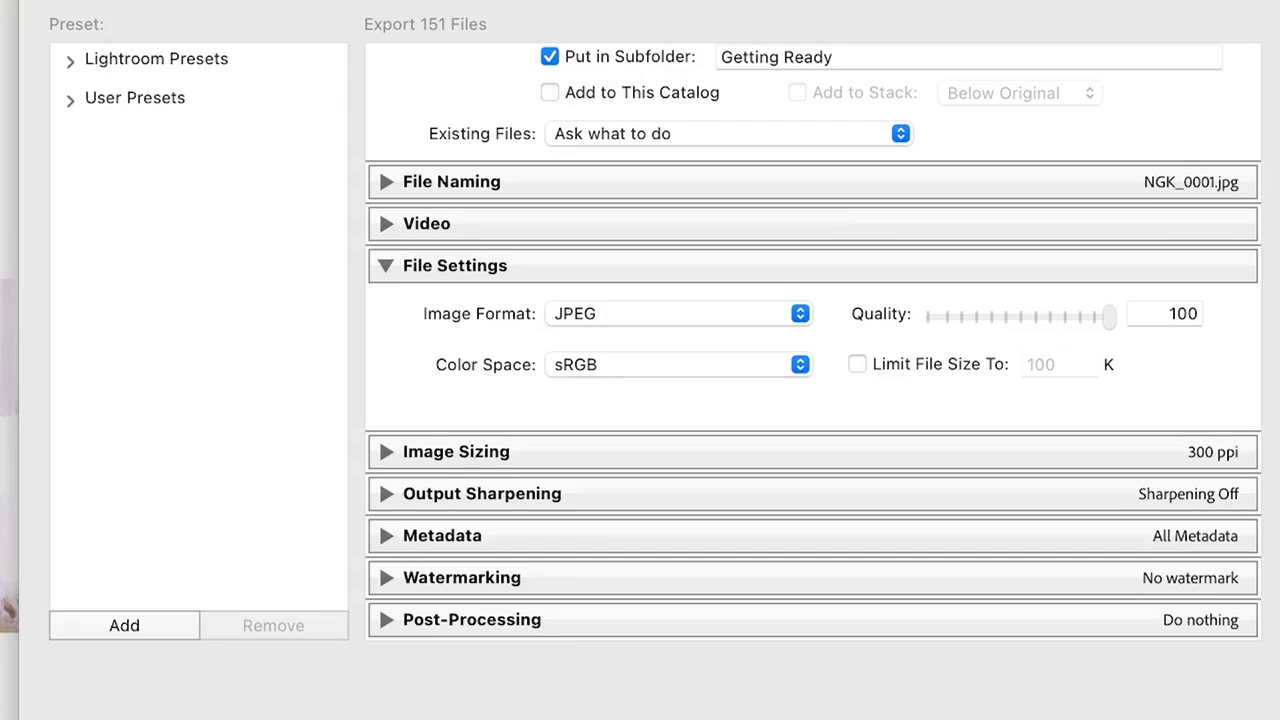
pyautogui.scroll(2, 486, 476)
pyautogui.scroll(-2, 424, 414)
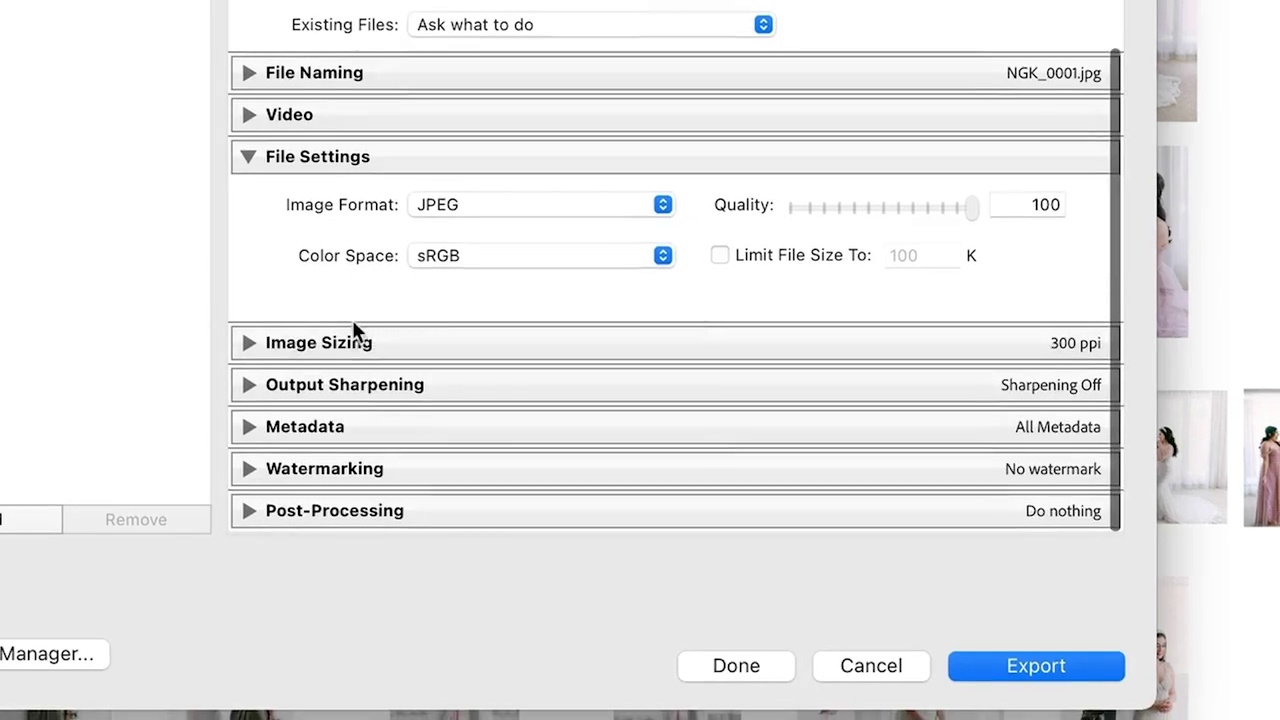
pyautogui.click(345, 336)
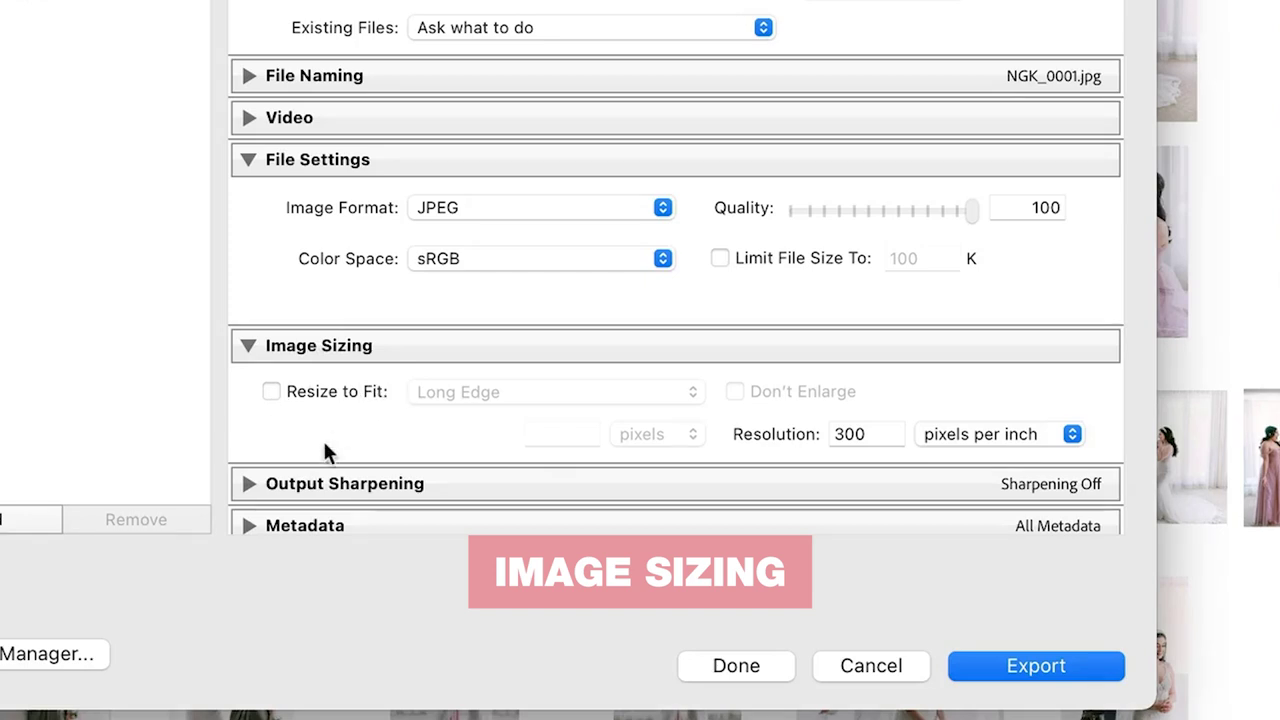
# - Keep 300 ppi with no resizing, try Sharpen For Screen, then turn output sharpening off
pyautogui.scroll(-4, 322, 440)
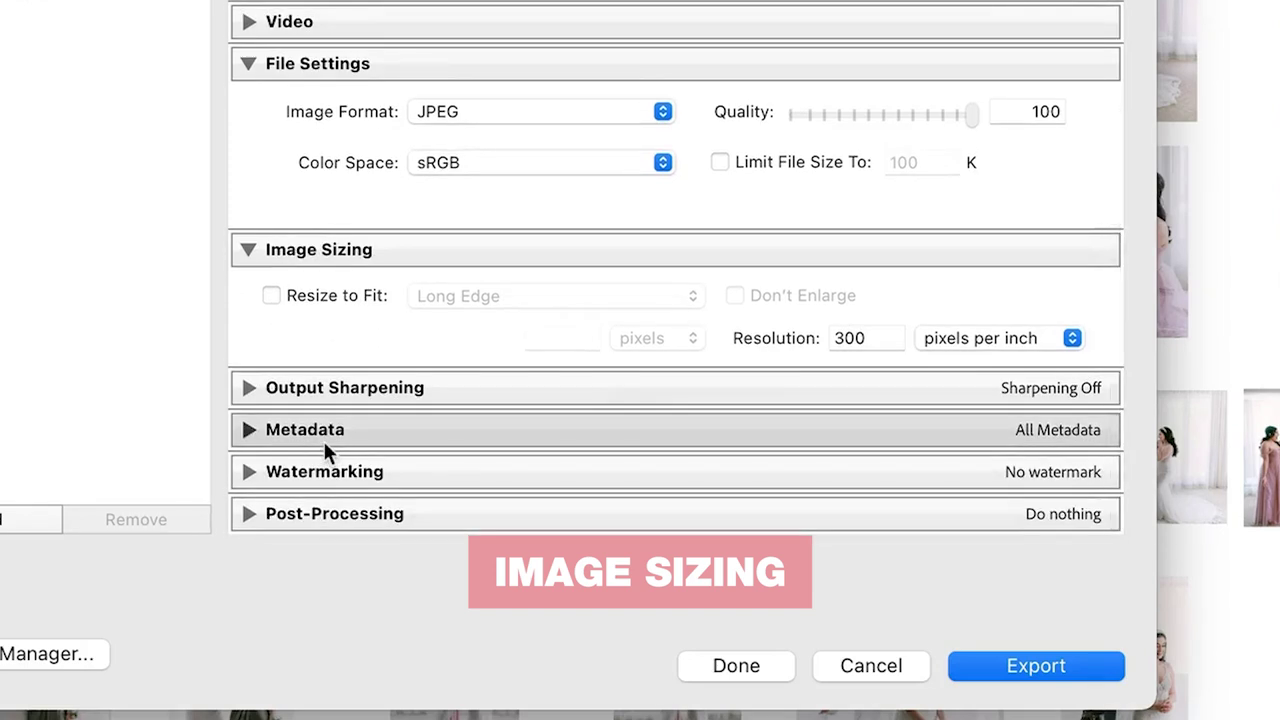
pyautogui.click(357, 392)
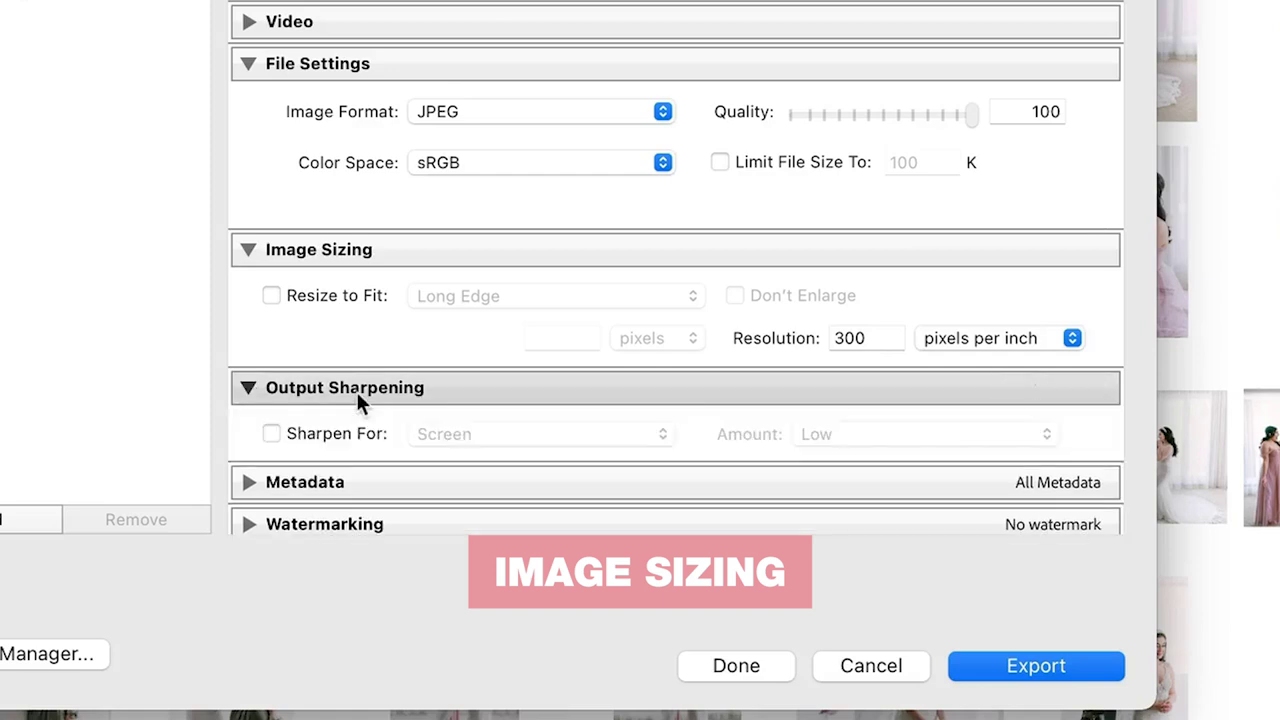
pyautogui.scroll(-2, 356, 389)
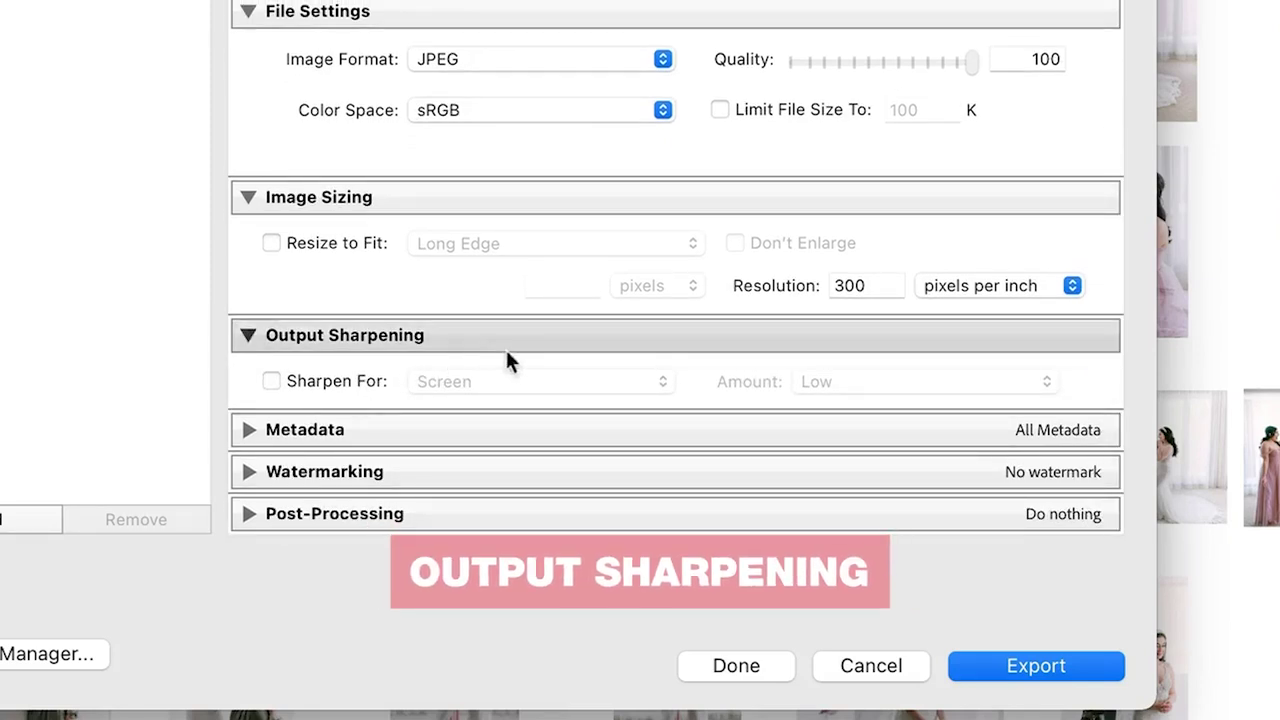
pyautogui.click(323, 382)
pyautogui.click(472, 381)
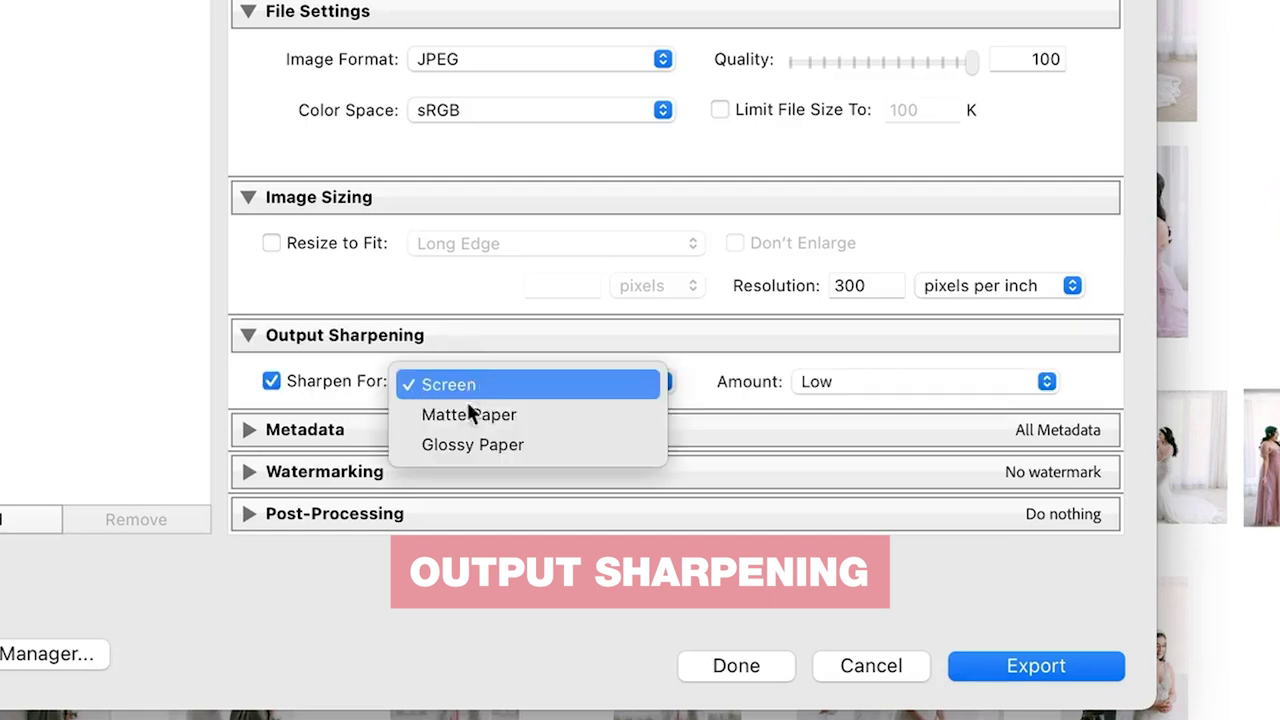
pyautogui.click(299, 381)
pyautogui.click(318, 376)
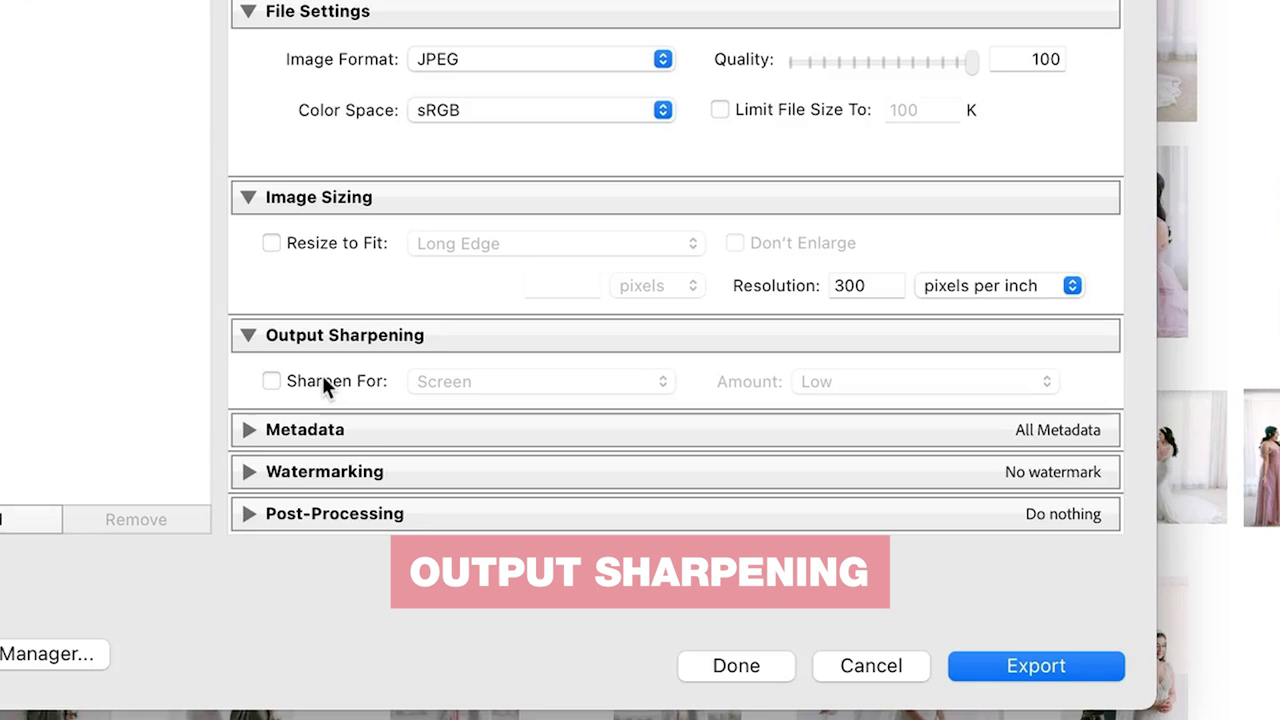
# - Check Metadata includes All Metadata and Watermarking stays off
pyautogui.click(333, 428)
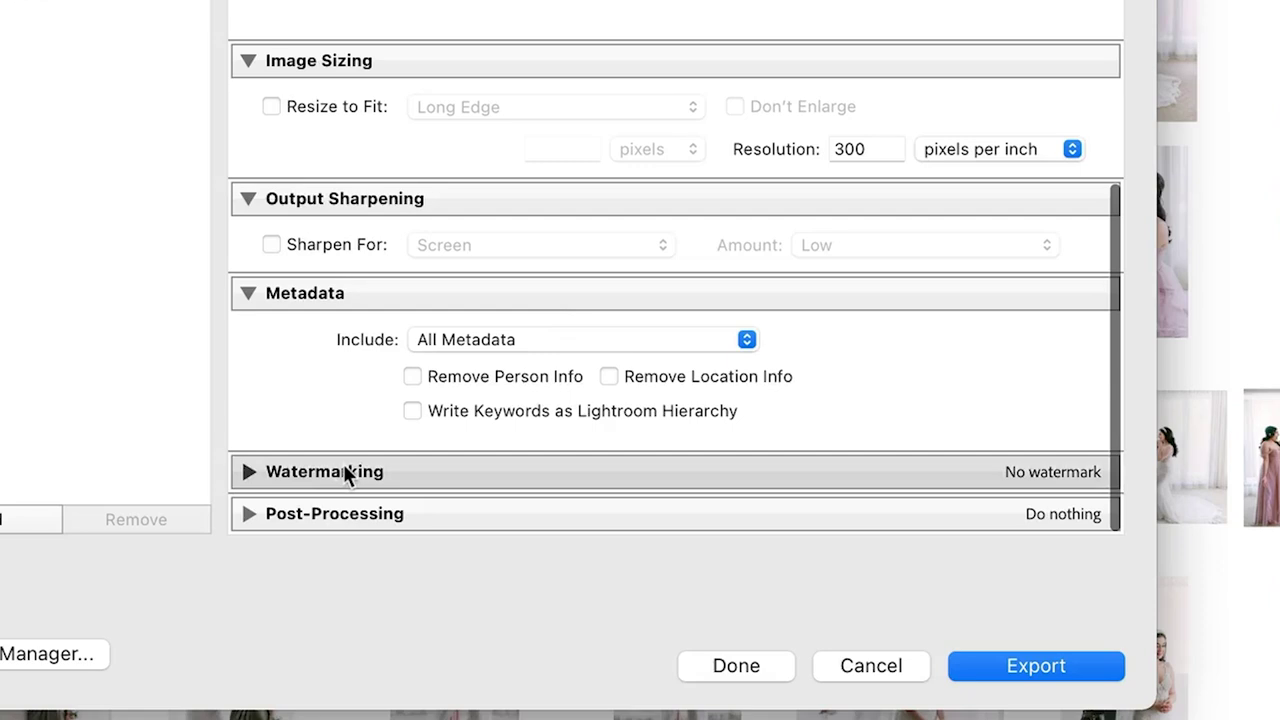
pyautogui.click(343, 472)
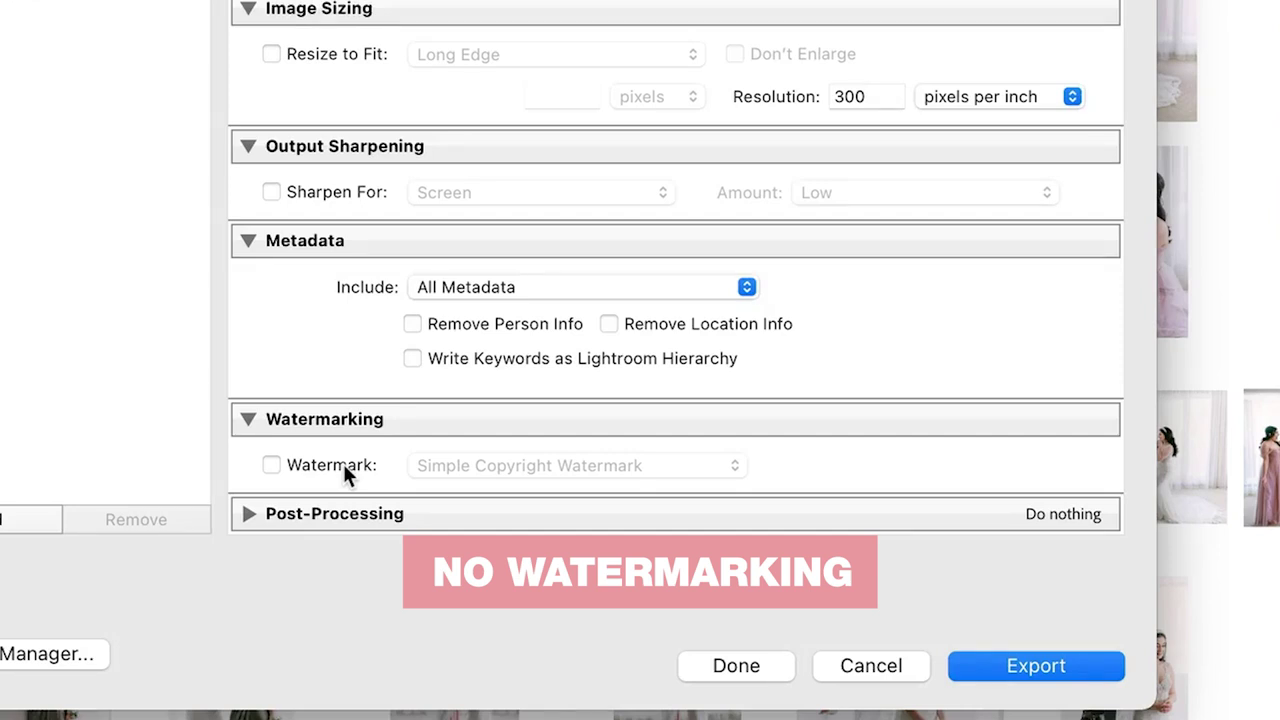
pyautogui.click(324, 421)
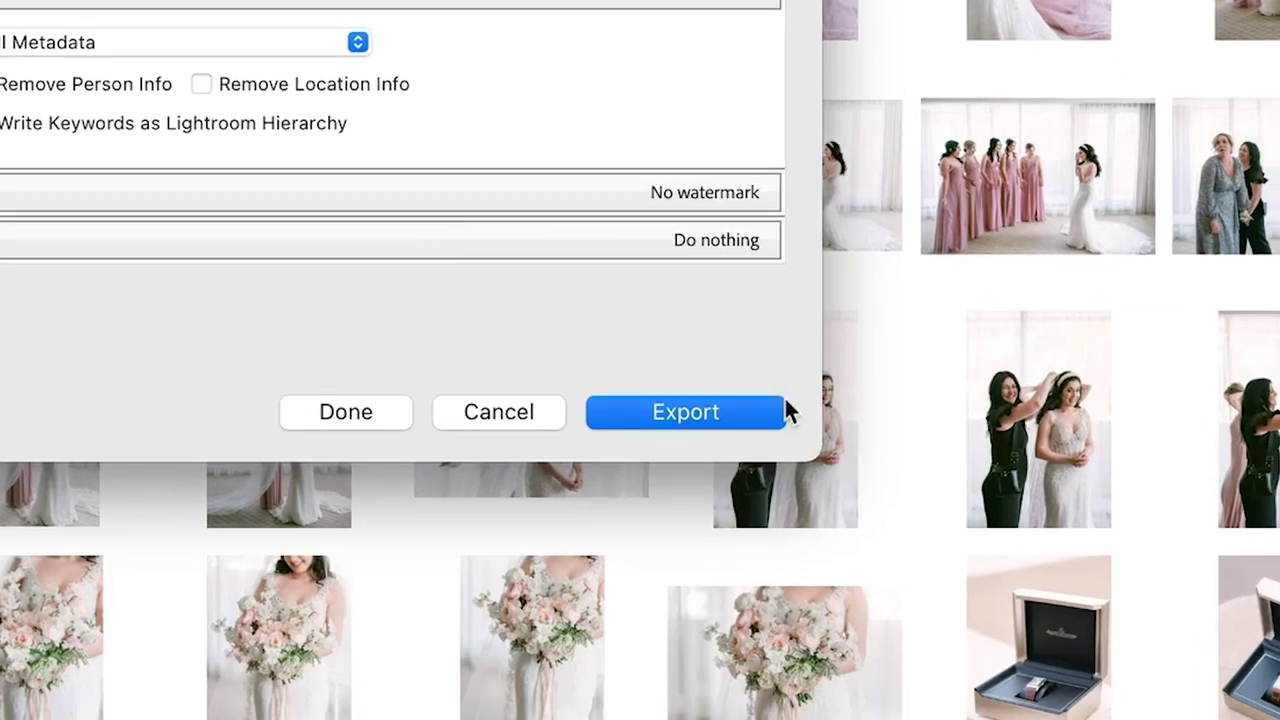
# - Export the 151 photos with the finished settings
pyautogui.click(1103, 668)
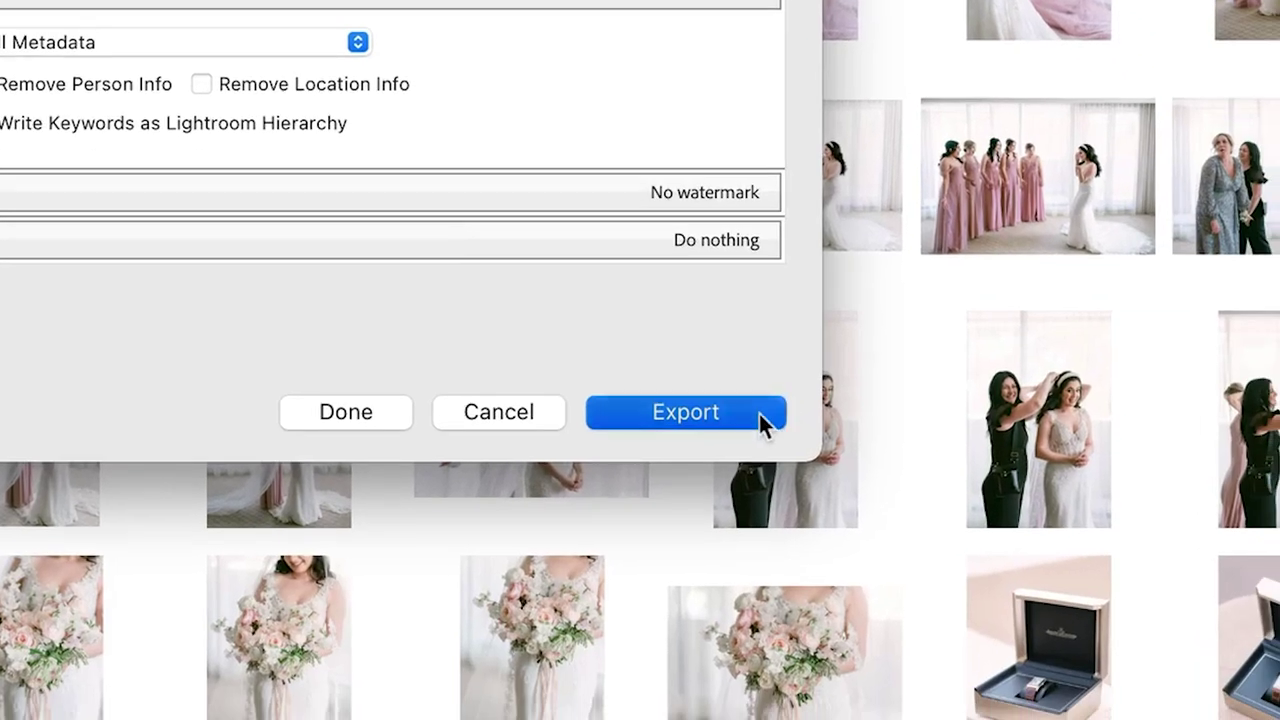